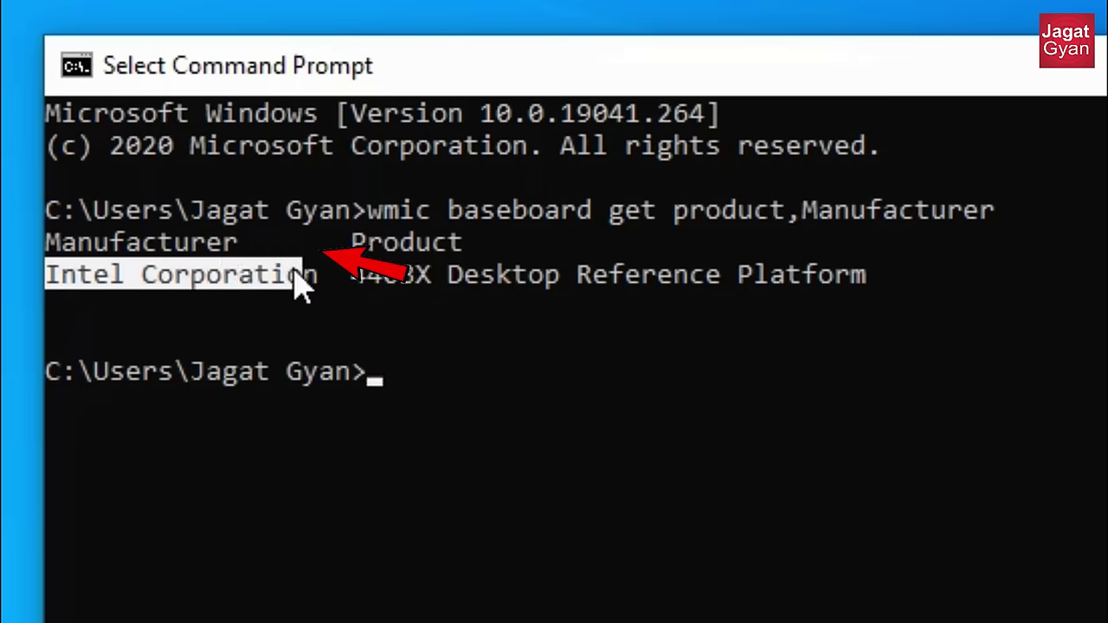
Highlight the motherboard's product heading and product name in the baseboard command output.
{"action": "left_click_drag", "start_coordinate": [351, 243], "coordinate": [428, 257]}
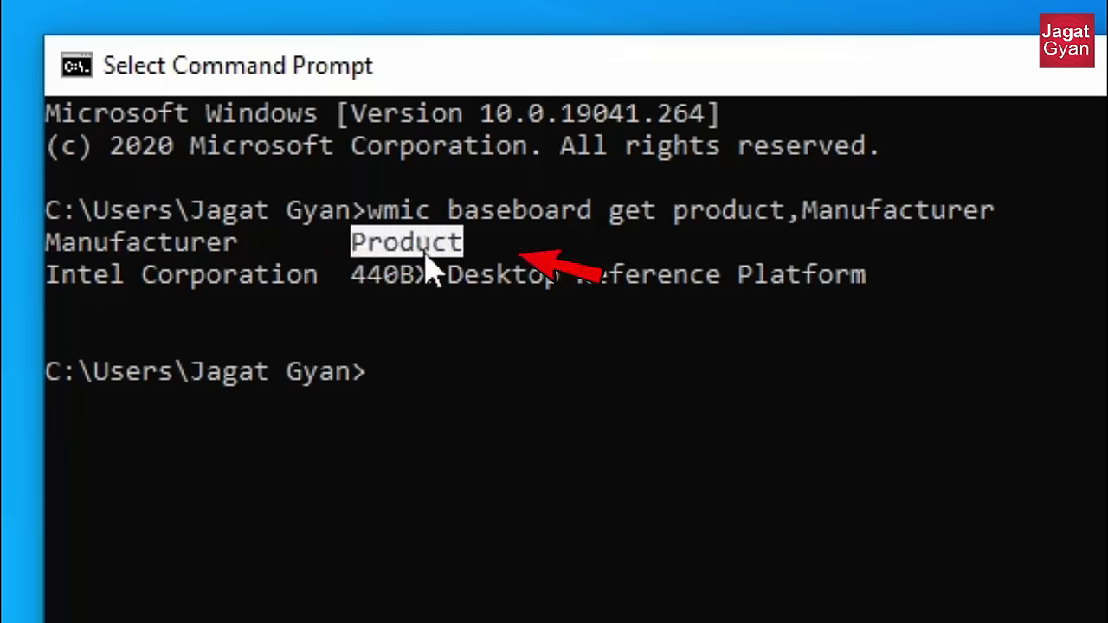
{"action": "left_click_drag", "start_coordinate": [357, 276], "coordinate": [853, 282]}
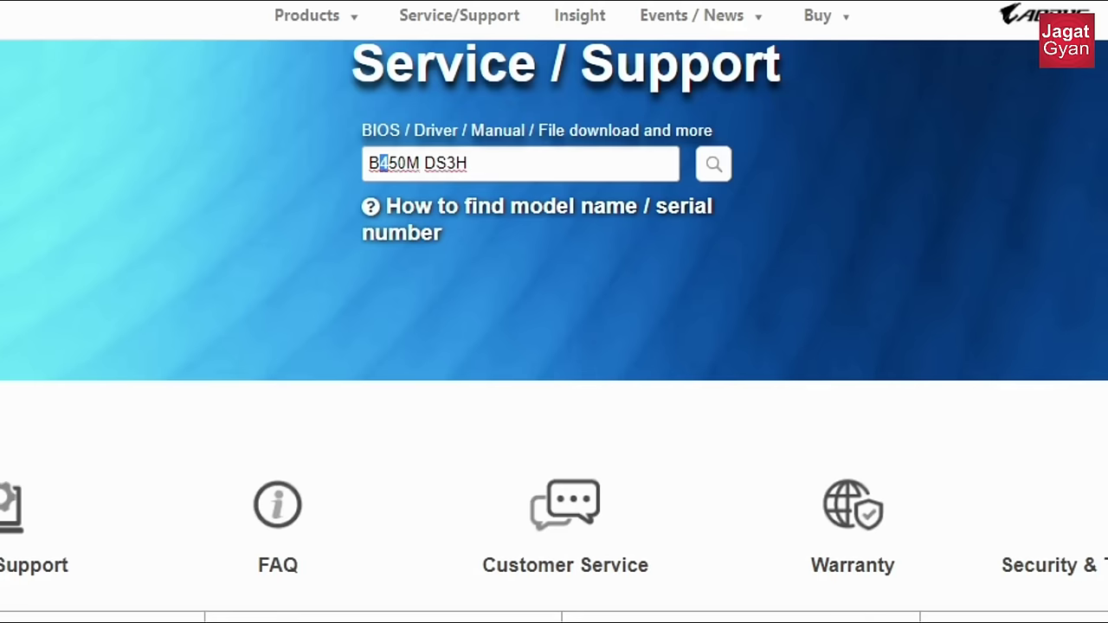
Search Gigabyte support for the B450M DS3H motherboard and filter its driver downloads to Windows 7 64bit.
{"action": "left_click_drag", "start_coordinate": [379, 164], "coordinate": [712, 174]}
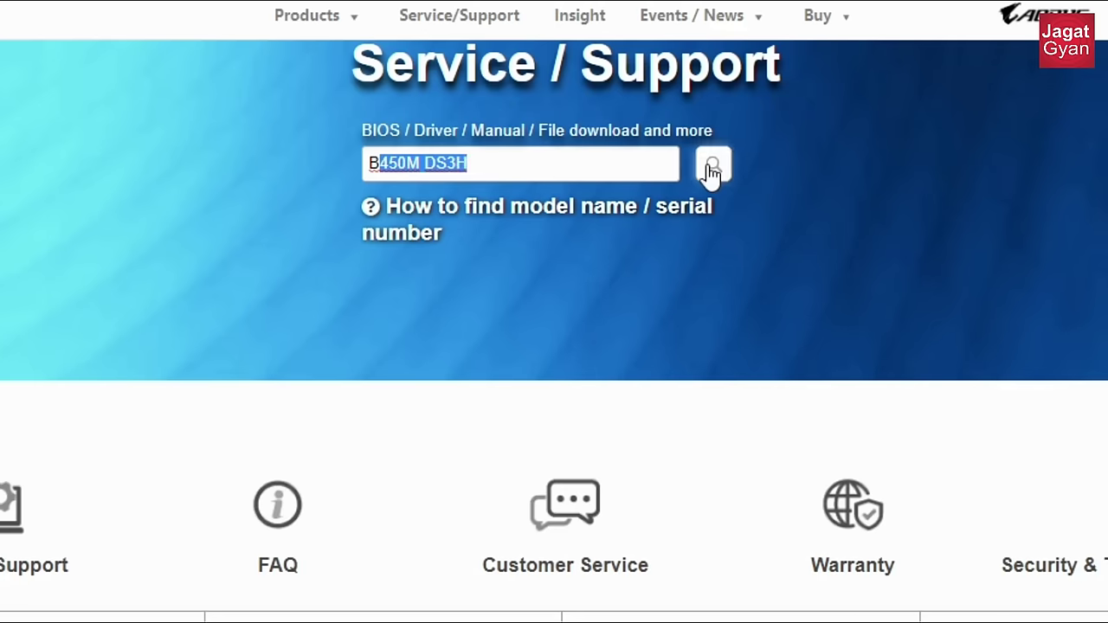
{"action": "left_click", "coordinate": [712, 174]}
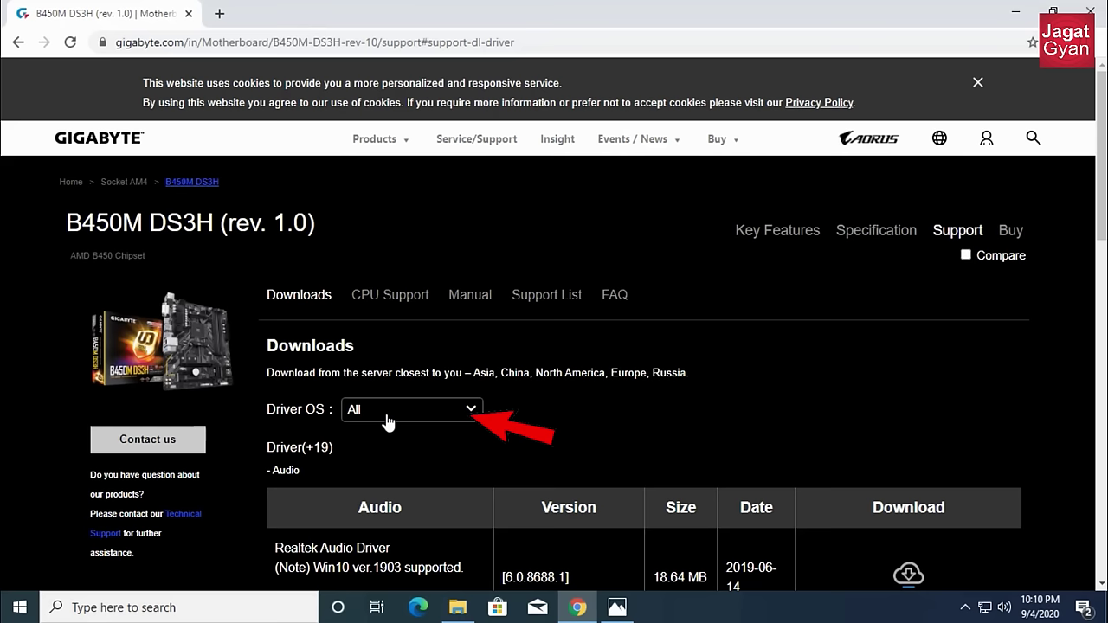
{"action": "left_click", "coordinate": [387, 420]}
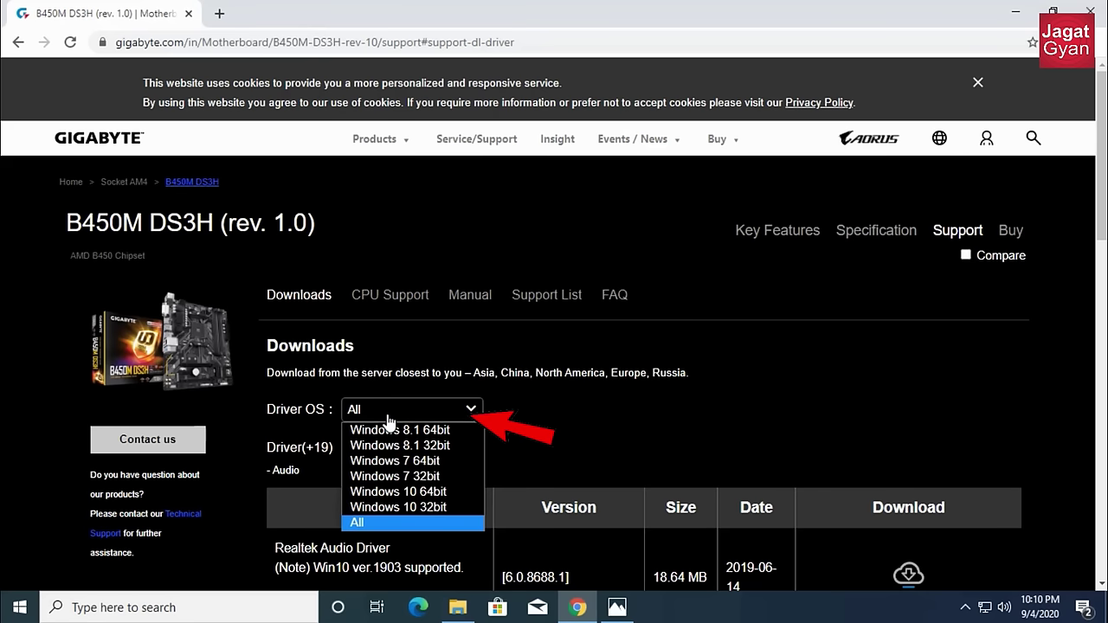
{"action": "left_click", "coordinate": [424, 461]}
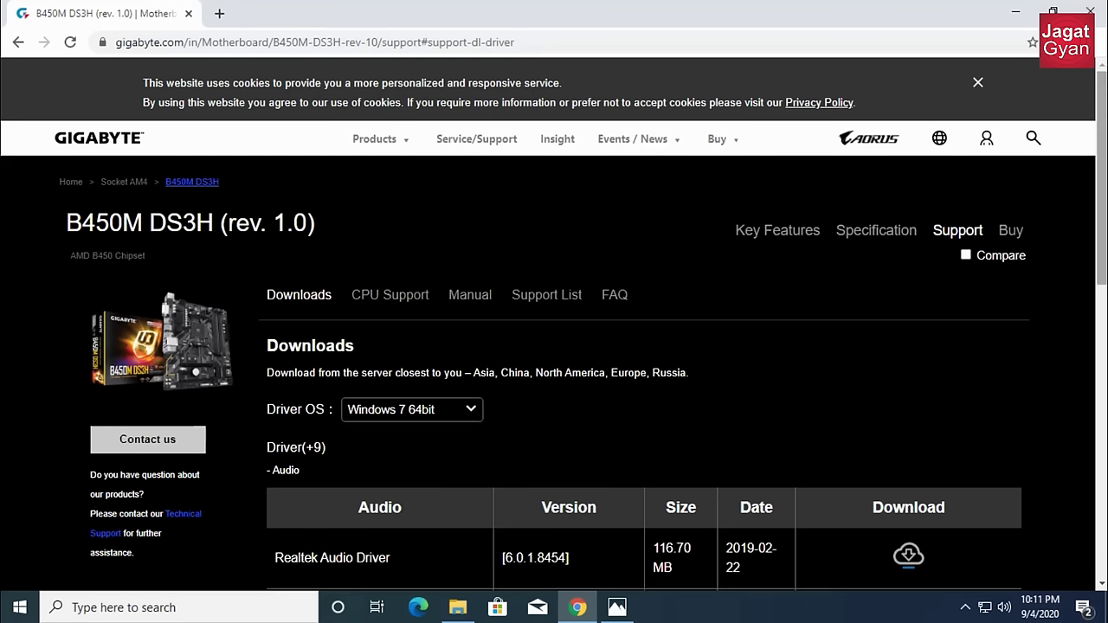
Download the Realtek Audio Driver, version 6.0.1.8454, from the audio driver list.
{"action": "scroll", "coordinate": [555, 346], "scroll_direction": "down", "scroll_amount": 3}
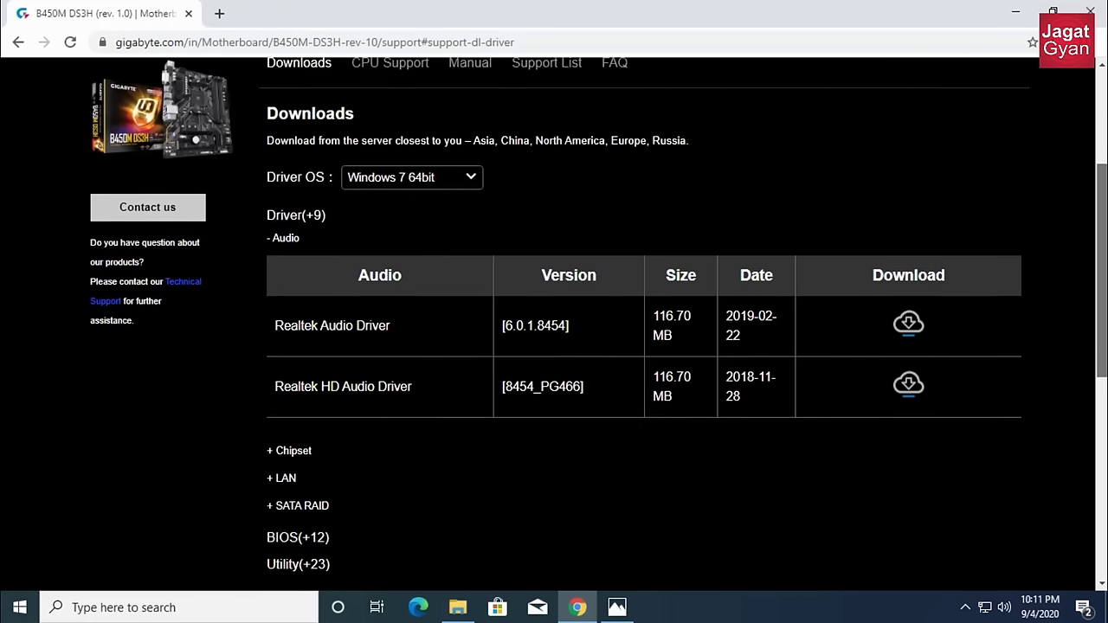
{"action": "scroll", "coordinate": [772, 383], "scroll_direction": "down", "scroll_amount": 1}
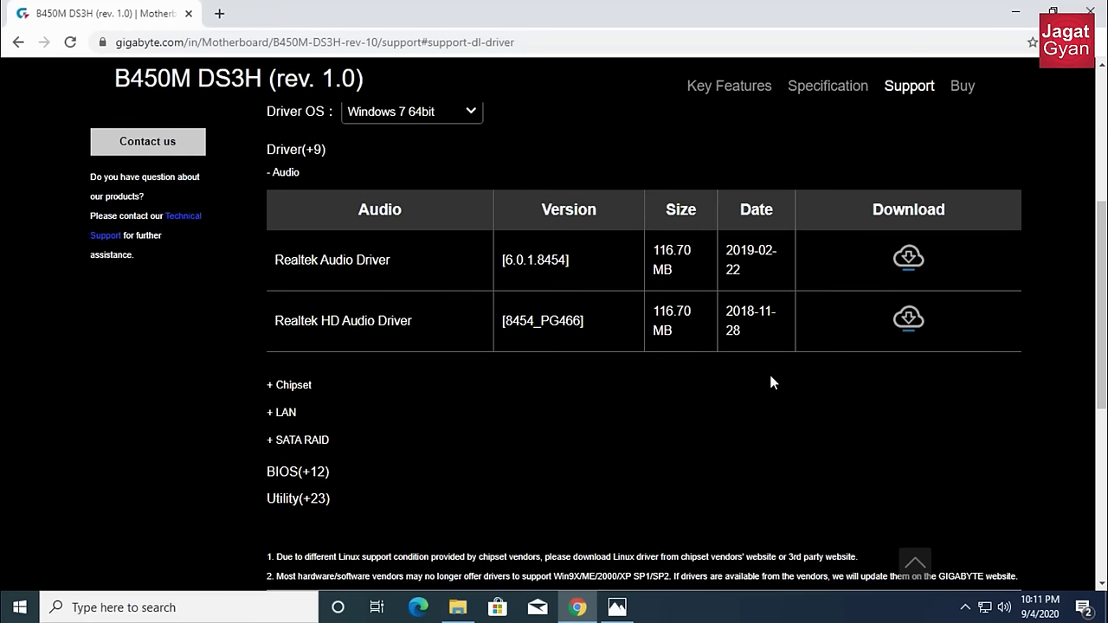
{"action": "left_click", "coordinate": [903, 271]}
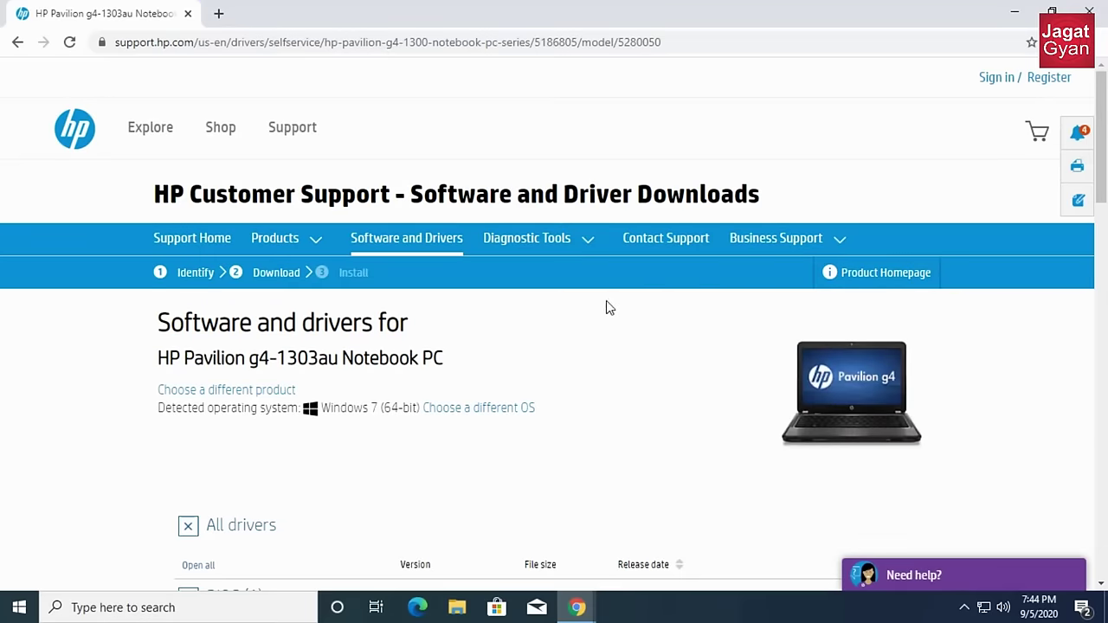
Compare the versions and release dates of the audio drivers listed for the HP Pavilion g4-1303au Notebook PC.
{"action": "left_click_drag", "start_coordinate": [1101, 188], "coordinate": [1105, 268]}
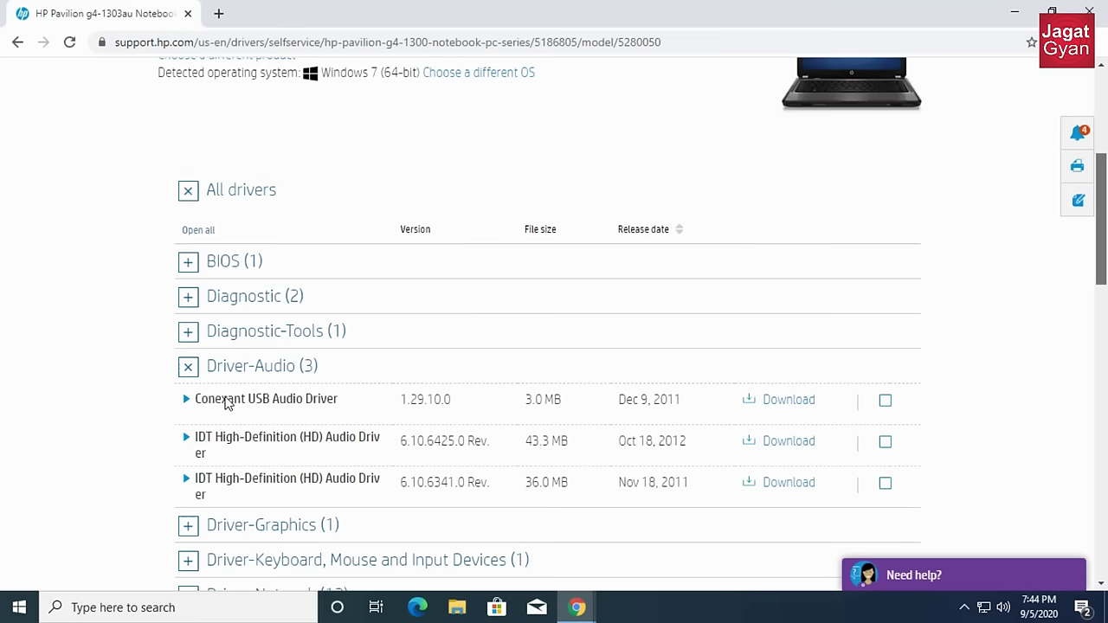
{"action": "left_click_drag", "start_coordinate": [215, 403], "coordinate": [217, 495]}
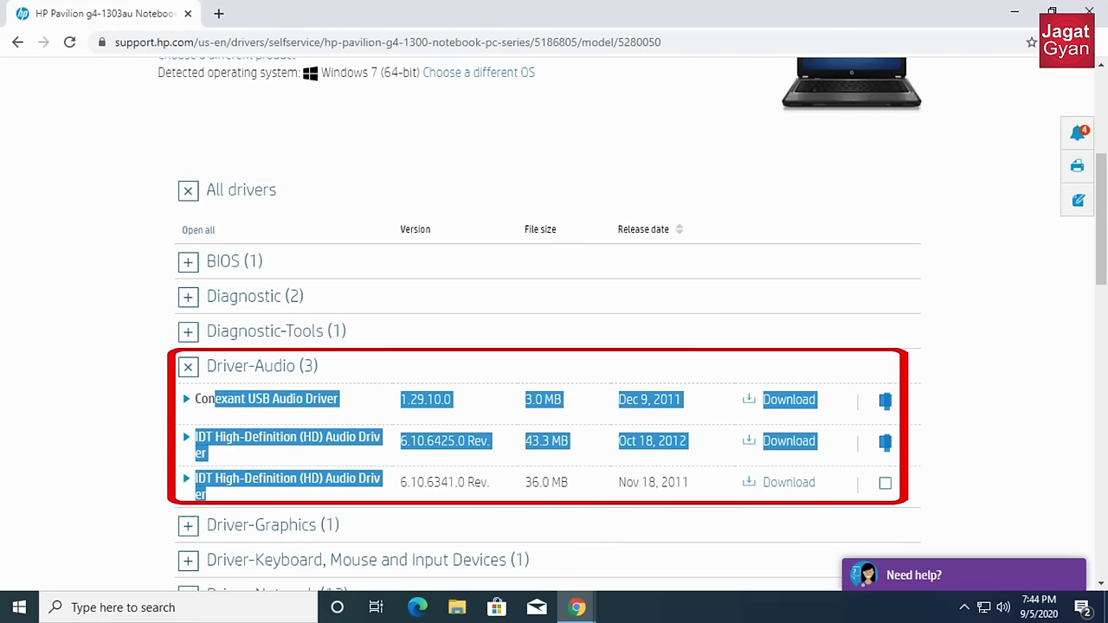
{"action": "left_click_drag", "start_coordinate": [905, 492], "coordinate": [201, 444]}
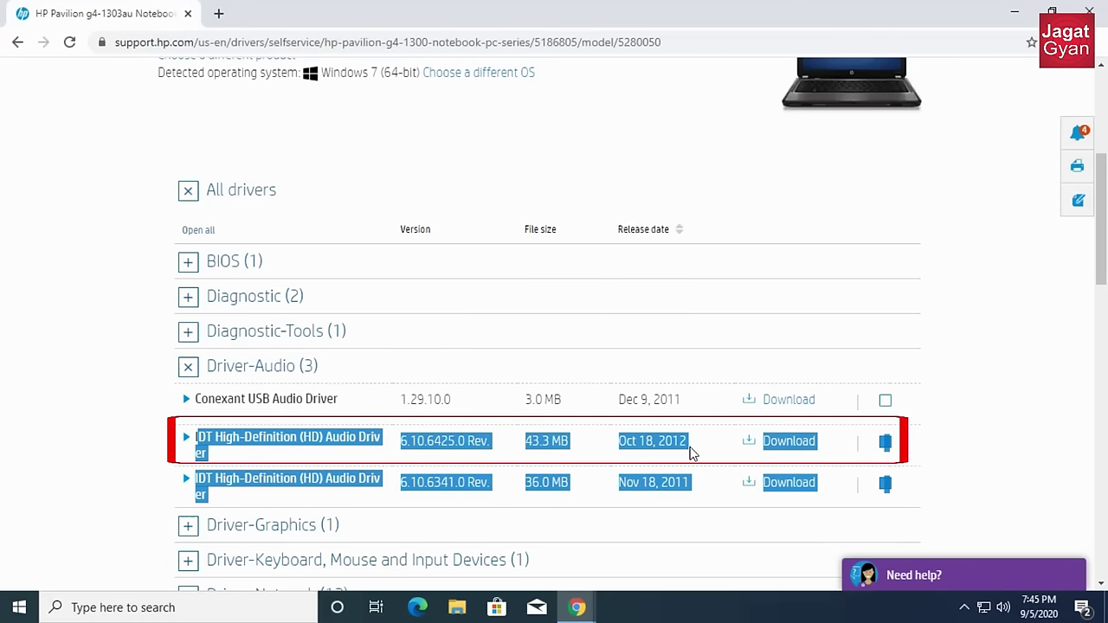
{"action": "left_click_drag", "start_coordinate": [684, 407], "coordinate": [597, 397]}
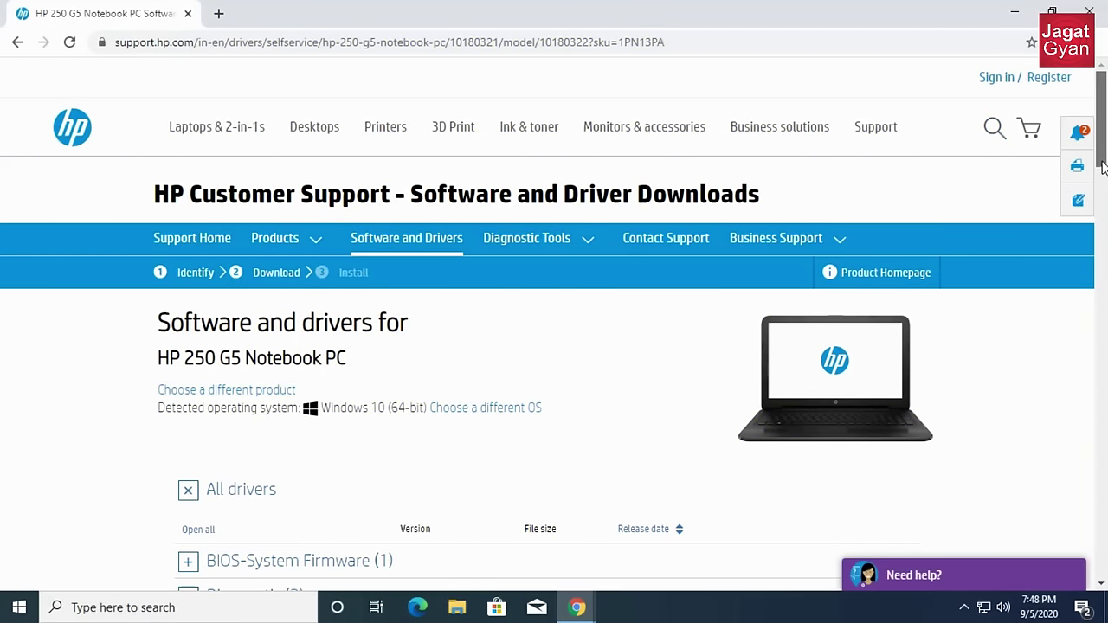
Look through the graphics drivers for the HP 250 G5 Notebook PC, noting their processor codenames and Windows 10 versions.
{"action": "left_click_drag", "start_coordinate": [1101, 178], "coordinate": [1098, 259]}
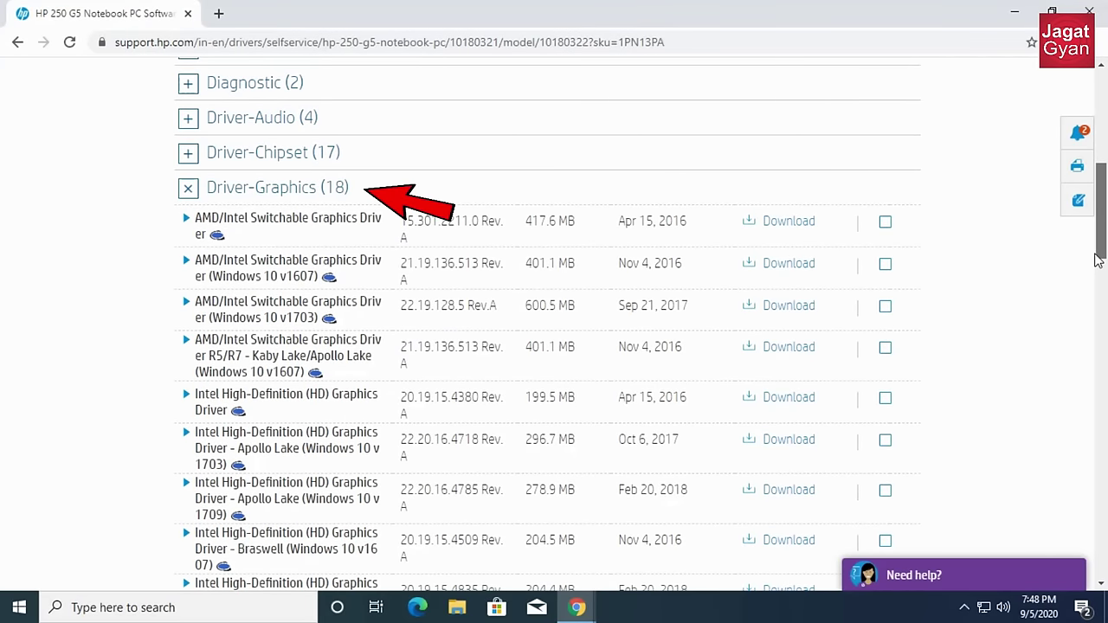
{"action": "left_click_drag", "start_coordinate": [1098, 259], "coordinate": [1100, 352]}
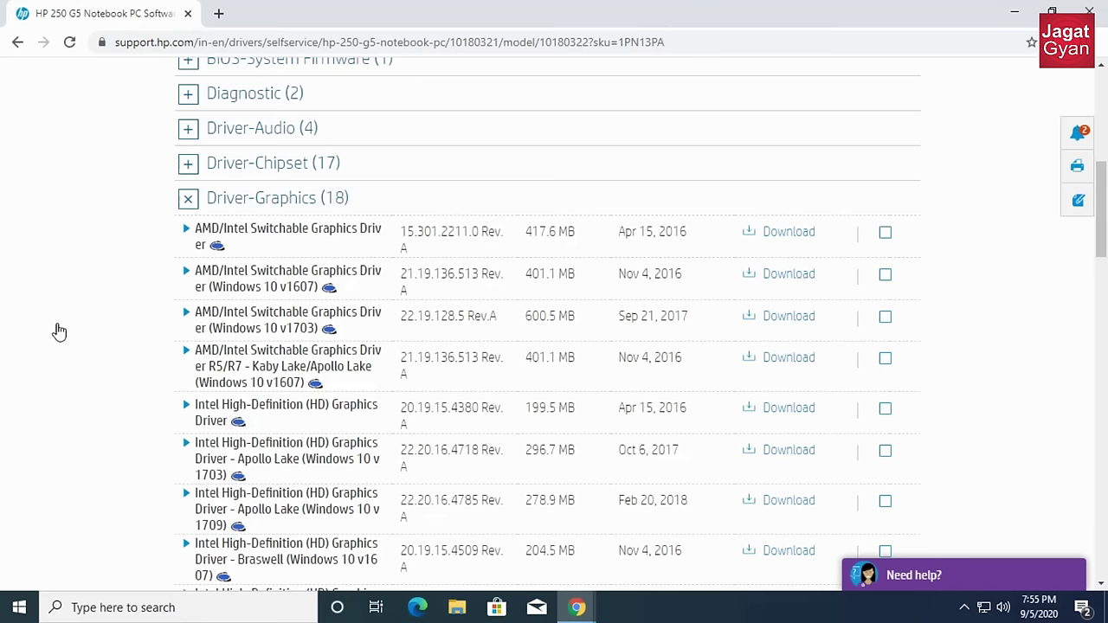
{"action": "left_click_drag", "start_coordinate": [1104, 248], "coordinate": [1103, 358]}
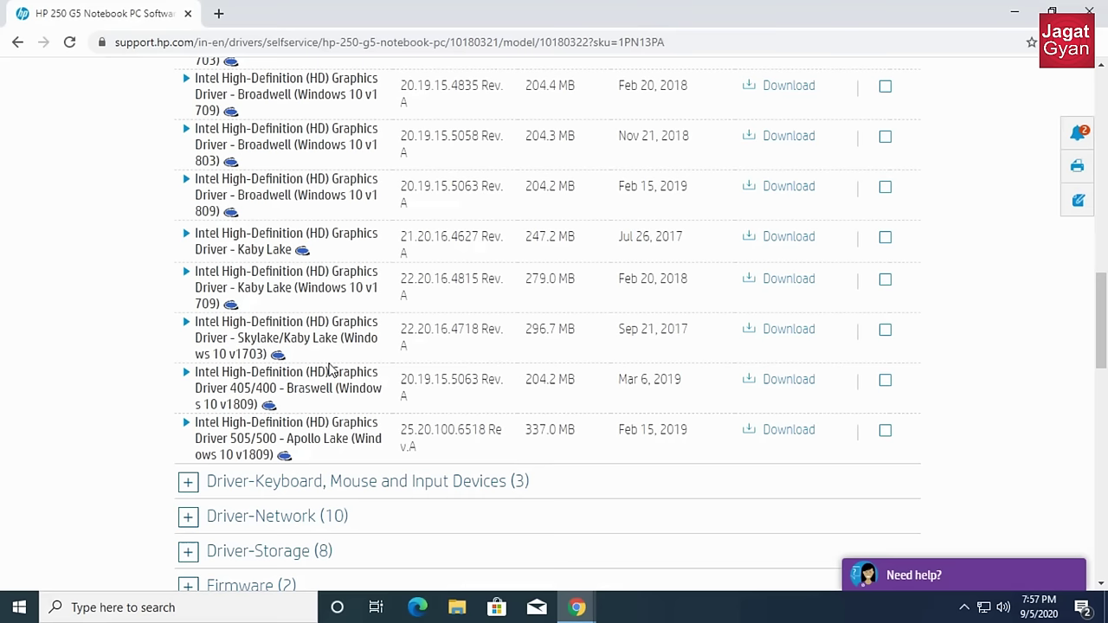
{"action": "mouse_move", "coordinate": [278, 356]}
Open the System Information app from Windows search and check the processor entry.
{"action": "key", "text": "super"}
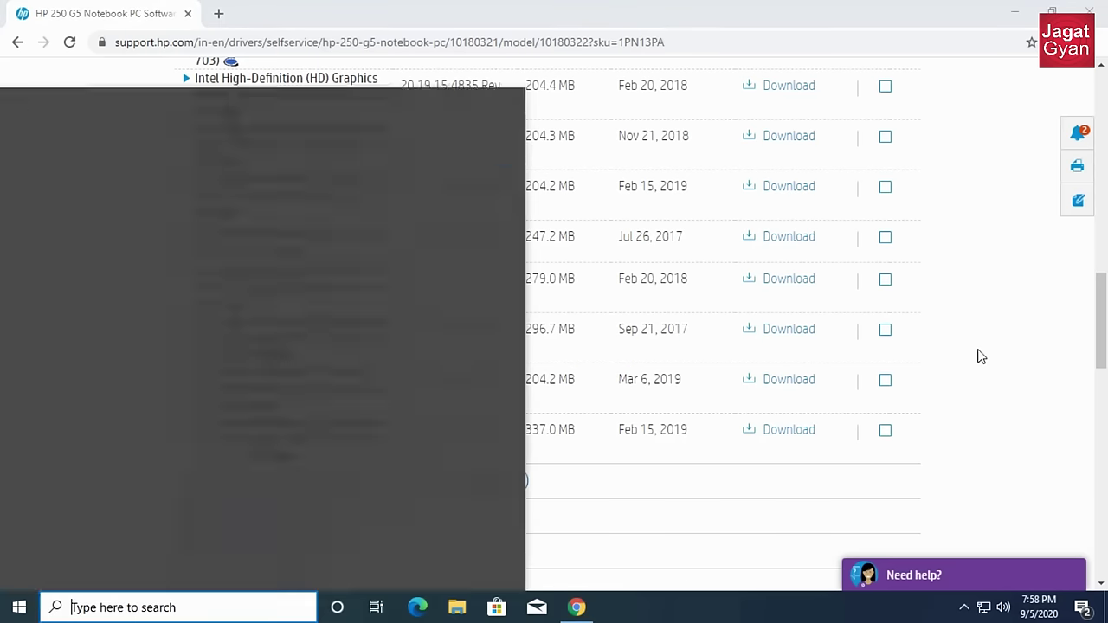
{"action": "type", "text": "sys"}
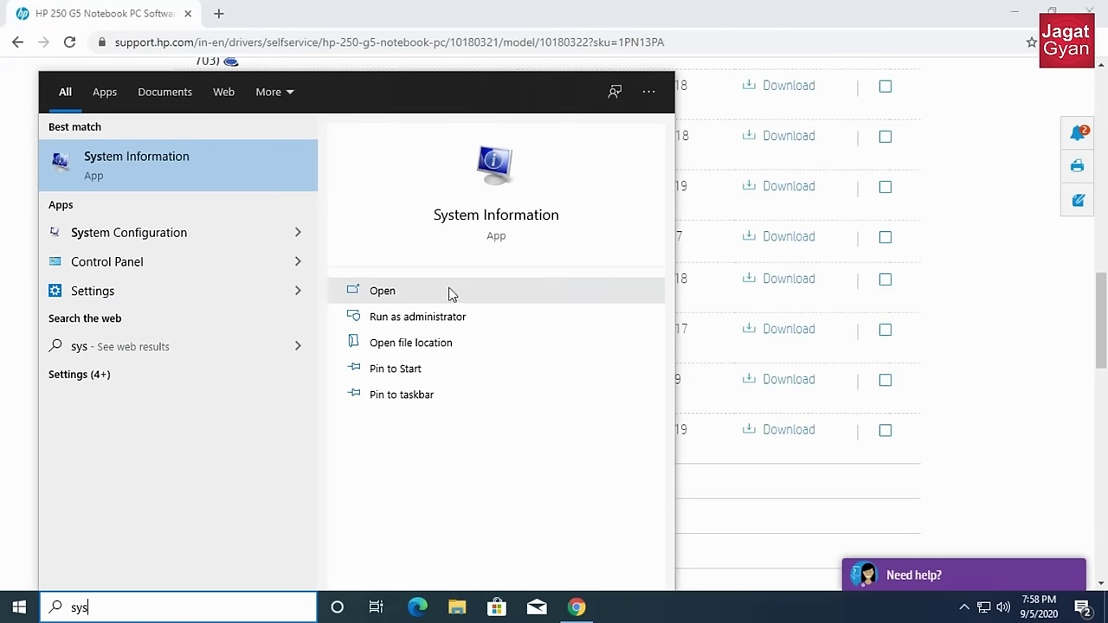
{"action": "left_click", "coordinate": [448, 292]}
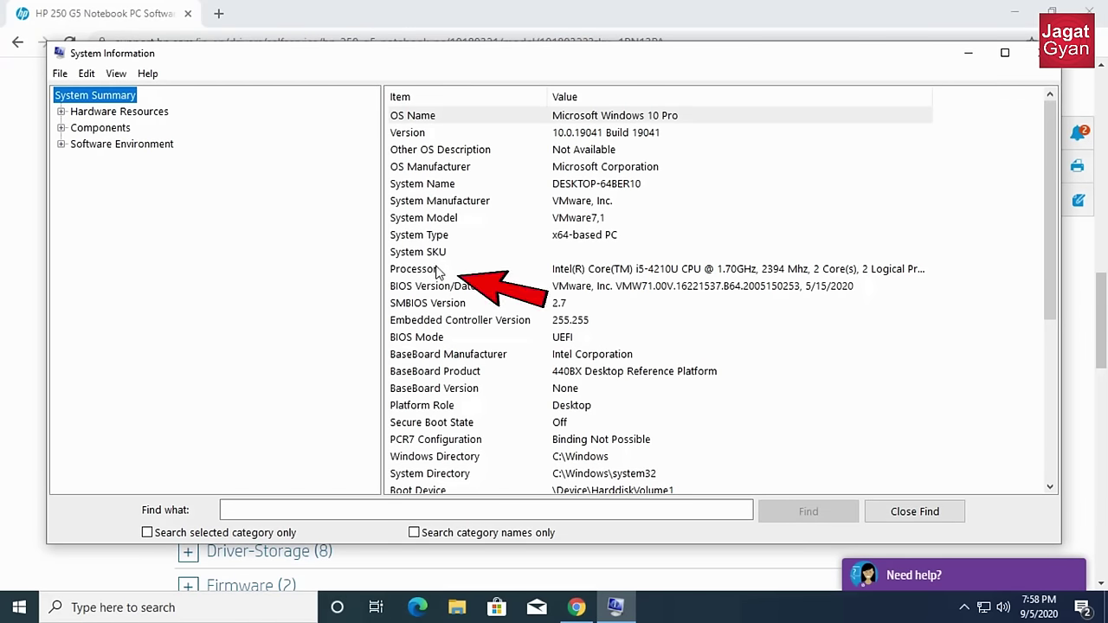
{"action": "left_click", "coordinate": [435, 271]}
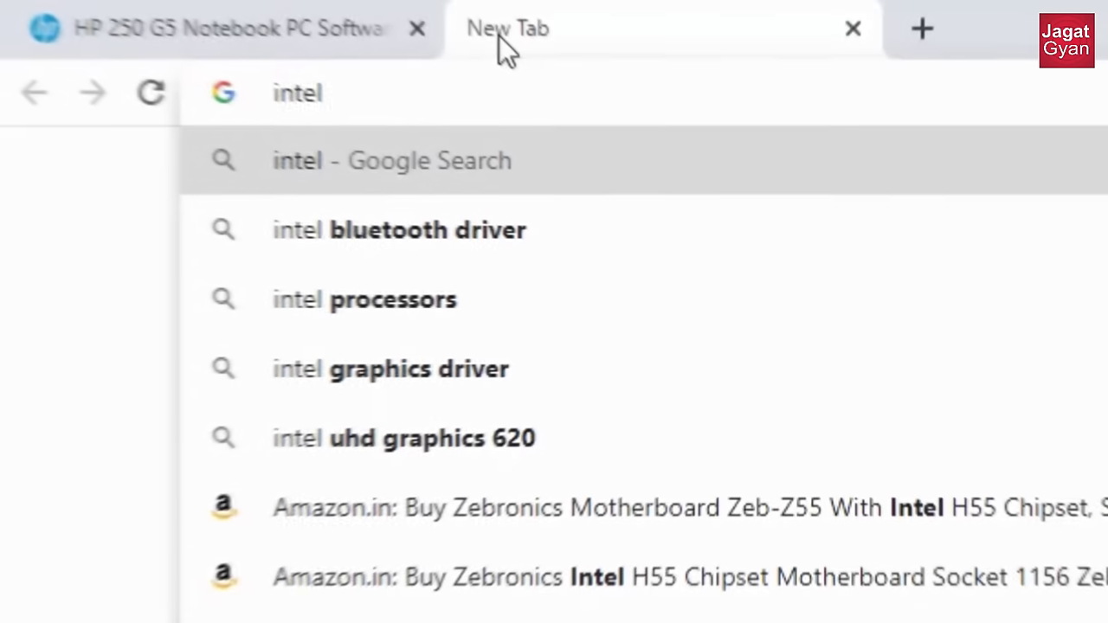
Search the web in Chrome for "intel i5-4210u codename" and highlight the codename in the result.
{"action": "type", "text": "i5"}
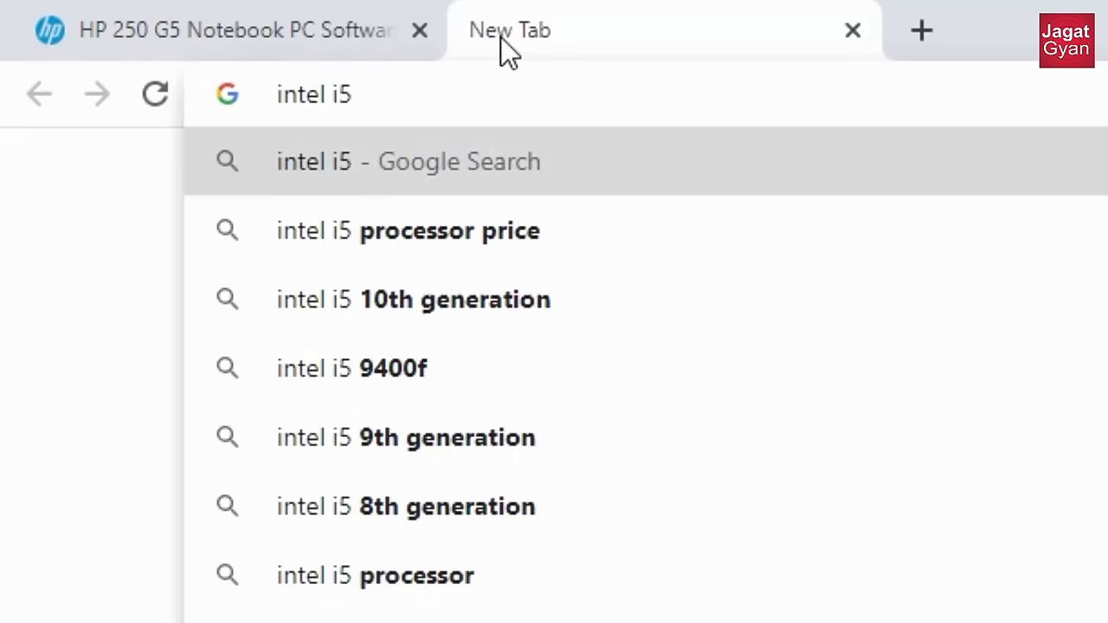
{"action": "type", "text": "-4210u codename"}
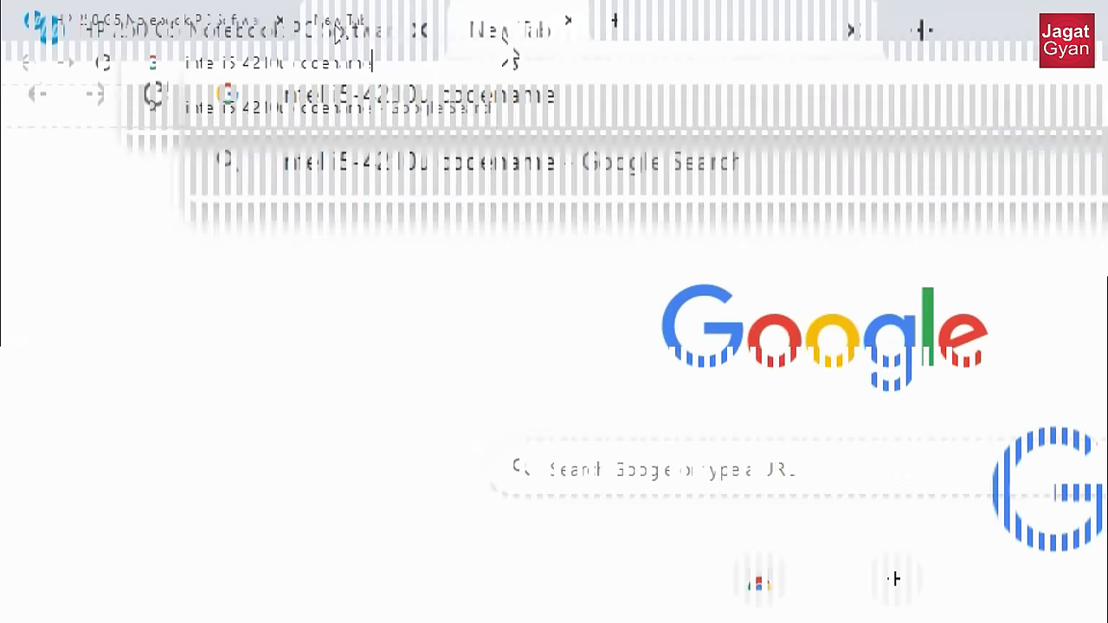
{"action": "key", "text": "Return"}
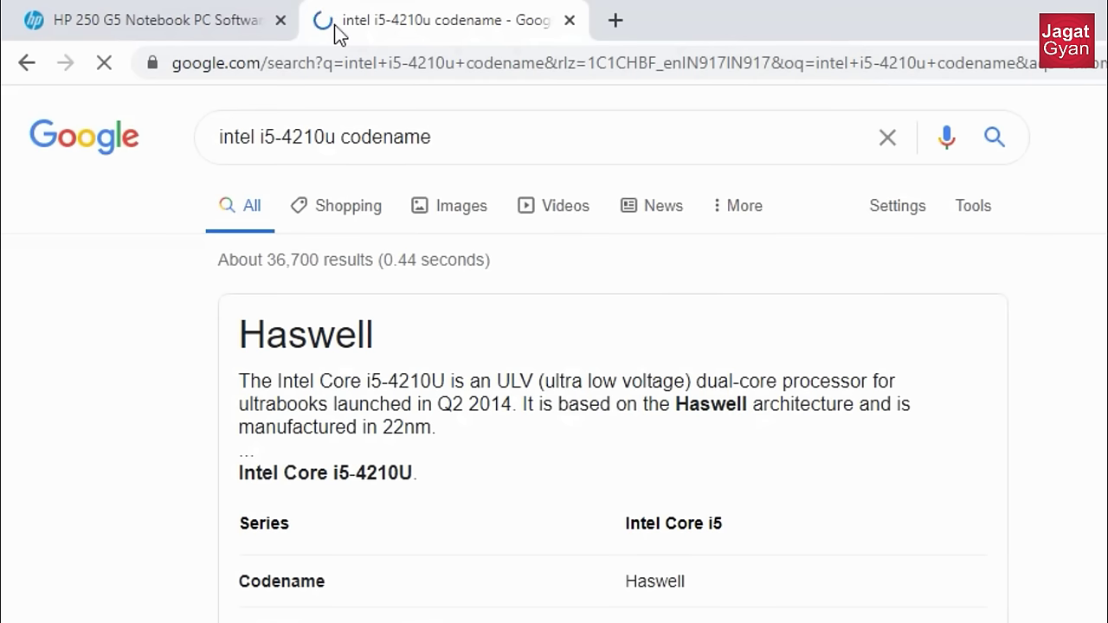
{"action": "double_click", "coordinate": [305, 335]}
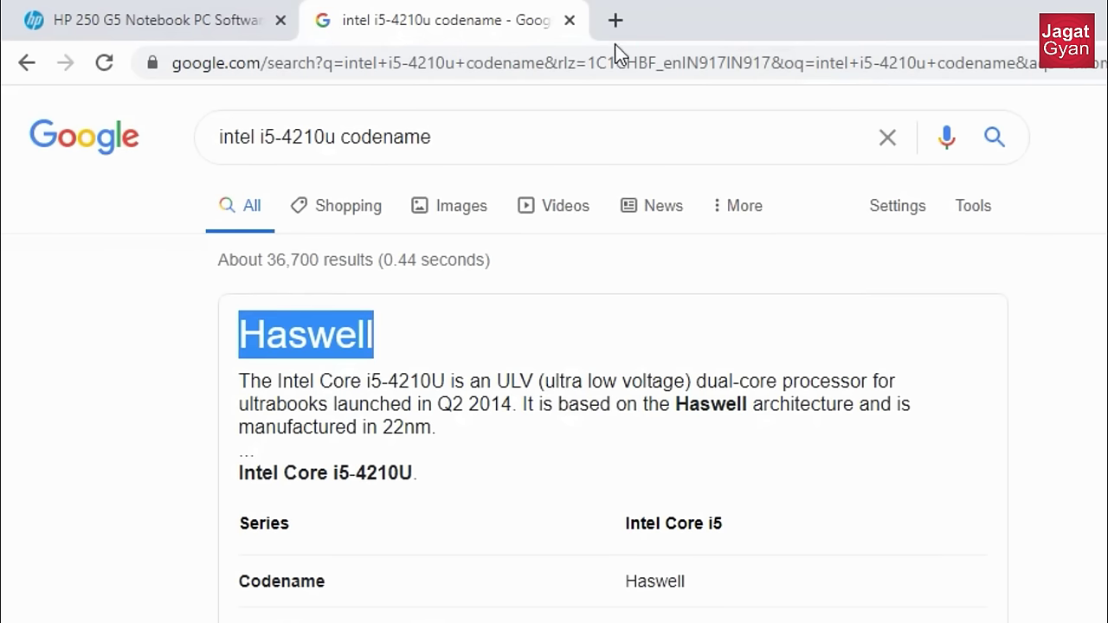
Search for "intel i3-6100u codename" in another new browser tab and highlight the codename in the result.
{"action": "left_click", "coordinate": [615, 21]}
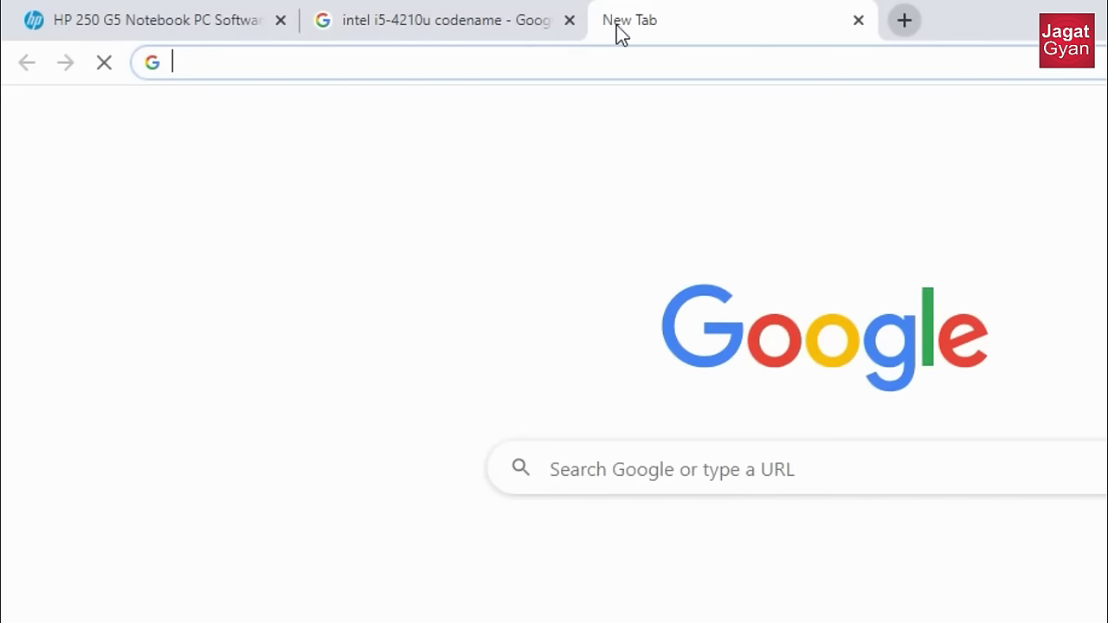
{"action": "type", "text": "intel i3-6100u codename"}
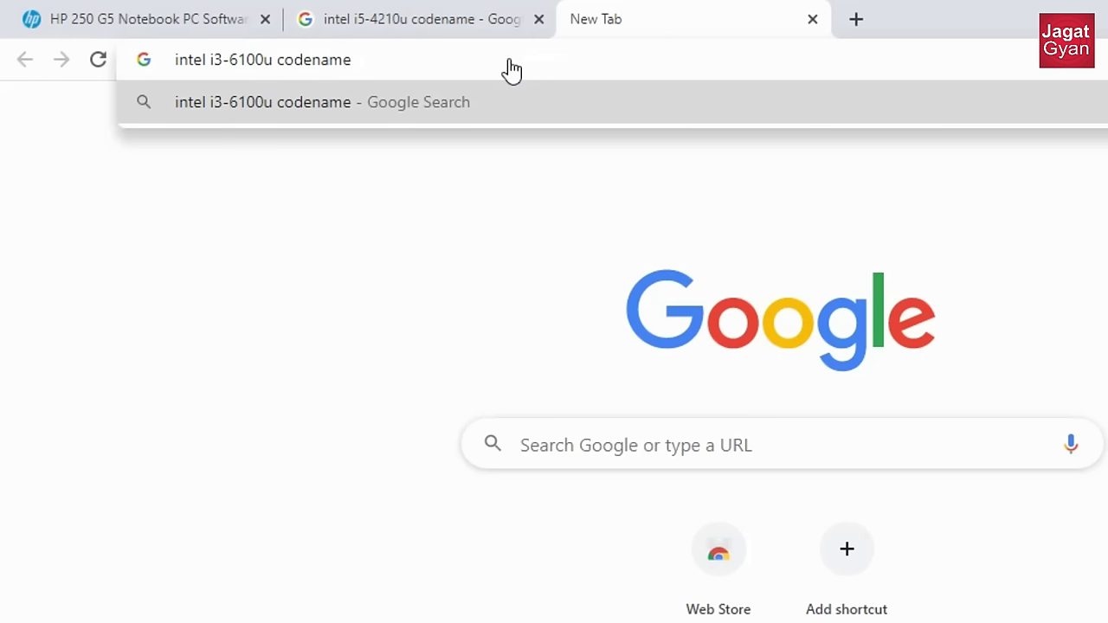
{"action": "key", "text": "Return"}
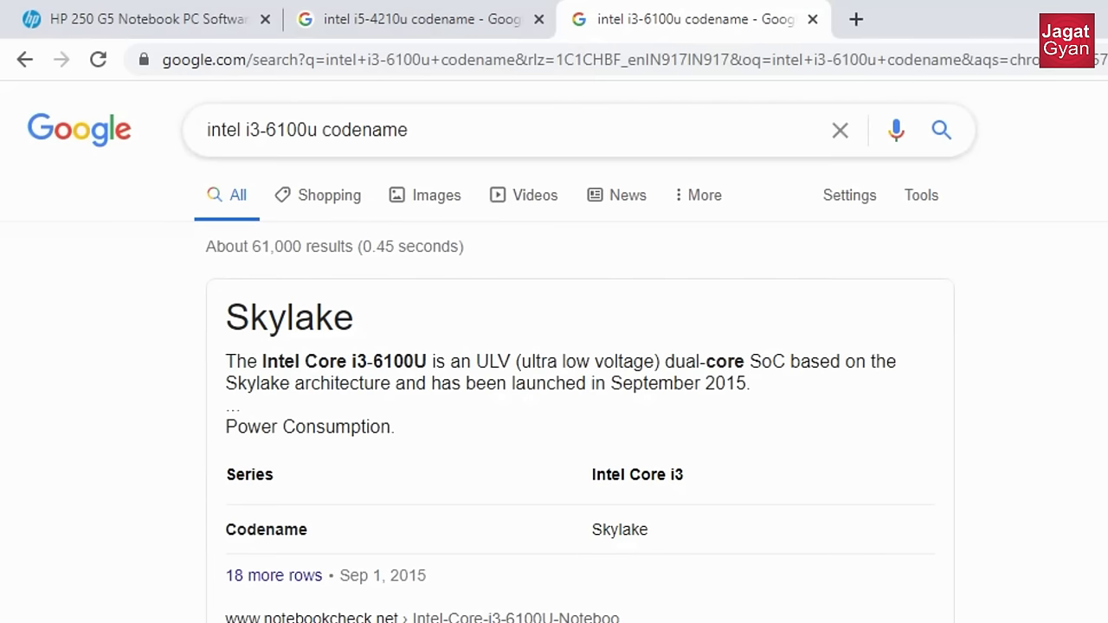
{"action": "left_click_drag", "start_coordinate": [241, 131], "coordinate": [318, 152]}
{"action": "key", "text": "alt+Tab"}
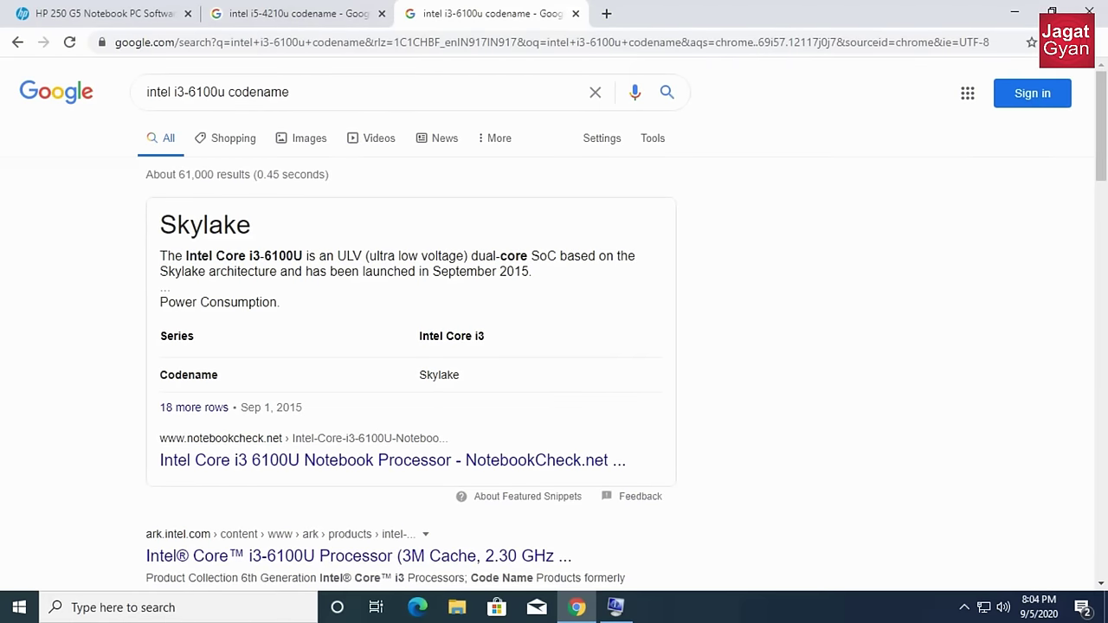
{"action": "left_click_drag", "start_coordinate": [252, 227], "coordinate": [160, 227]}
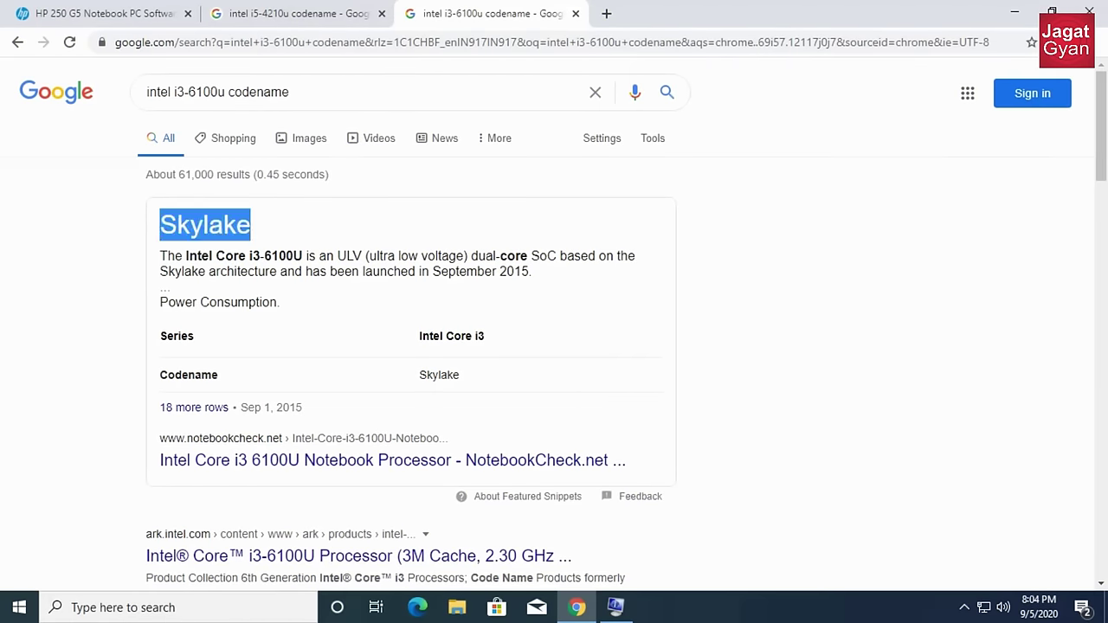
Return to the HP 250 G5 driver page and locate the Skylake/Kaby Lake graphics driver for Windows 10 v1703.
{"action": "left_click", "coordinate": [96, 21]}
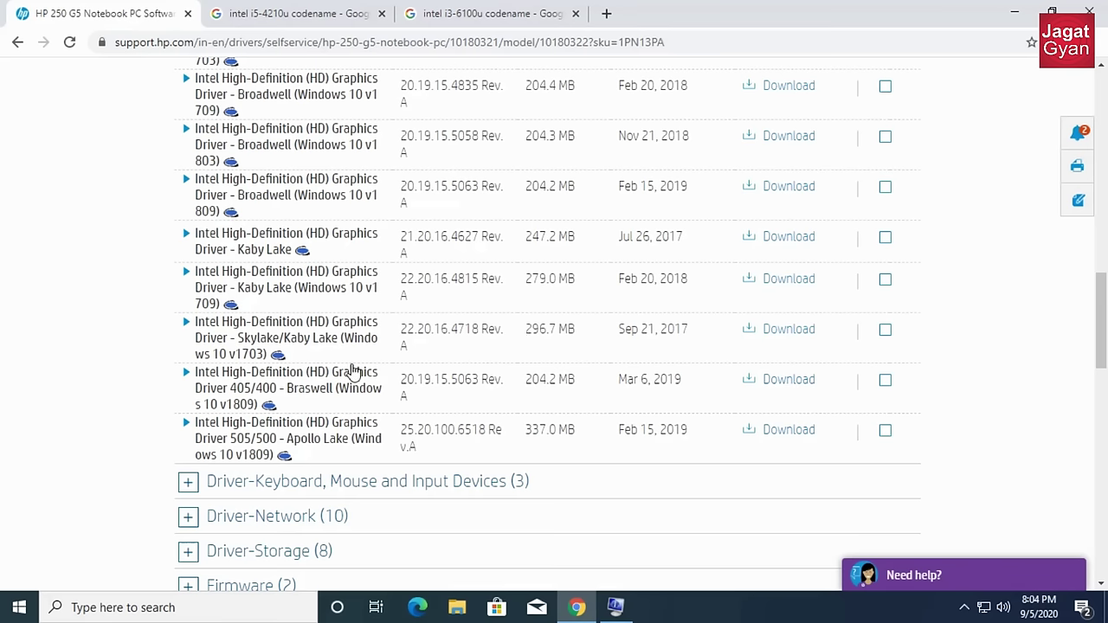
{"action": "left_click_drag", "start_coordinate": [312, 459], "coordinate": [182, 362]}
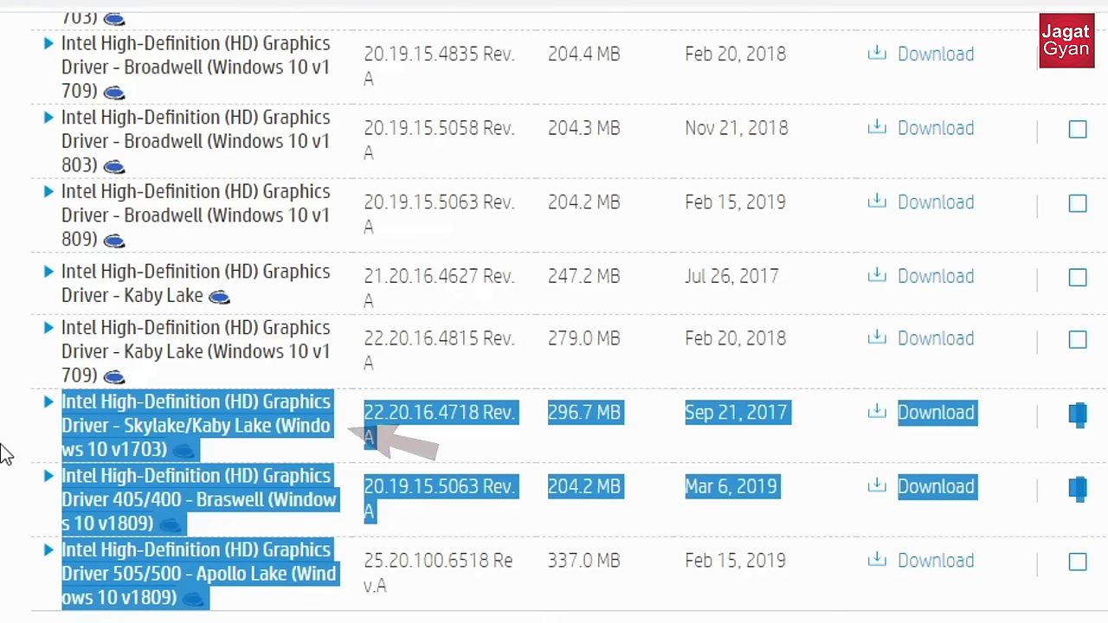
{"action": "mouse_move", "coordinate": [124, 425]}
{"action": "left_mouse_down"}
{"action": "mouse_move", "coordinate": [138, 467]}
{"action": "mouse_move", "coordinate": [234, 463]}
{"action": "left_mouse_up"}
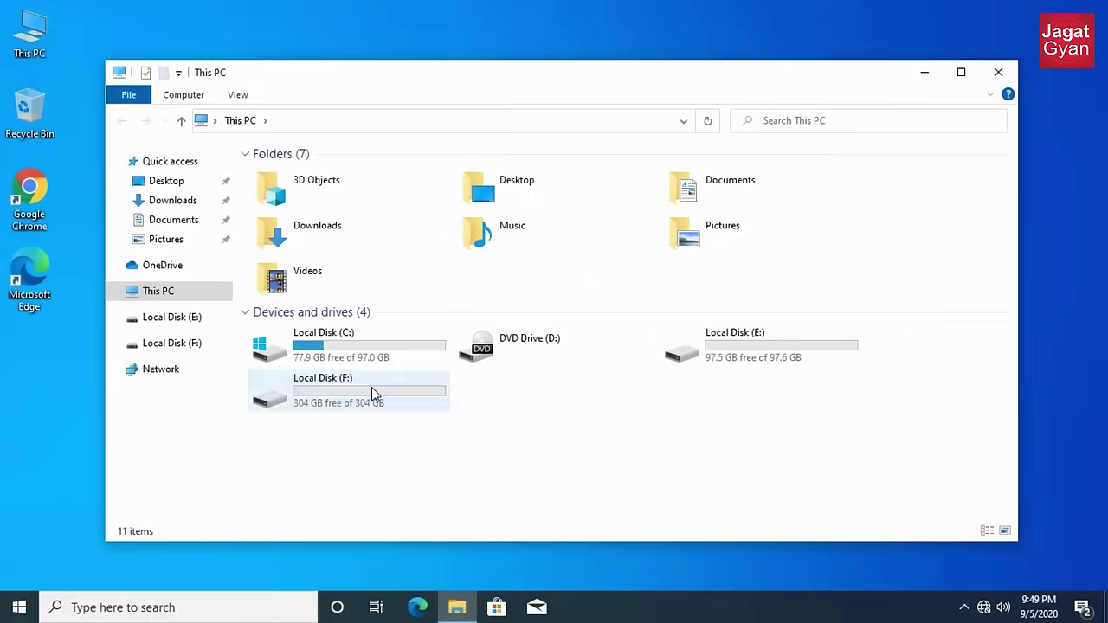
In File Explorer, open Local Disk (F:) and its "HP pavilian 250 g4" folder of drivers.
{"action": "left_click", "coordinate": [372, 388]}
{"action": "right_click", "coordinate": [372, 388]}
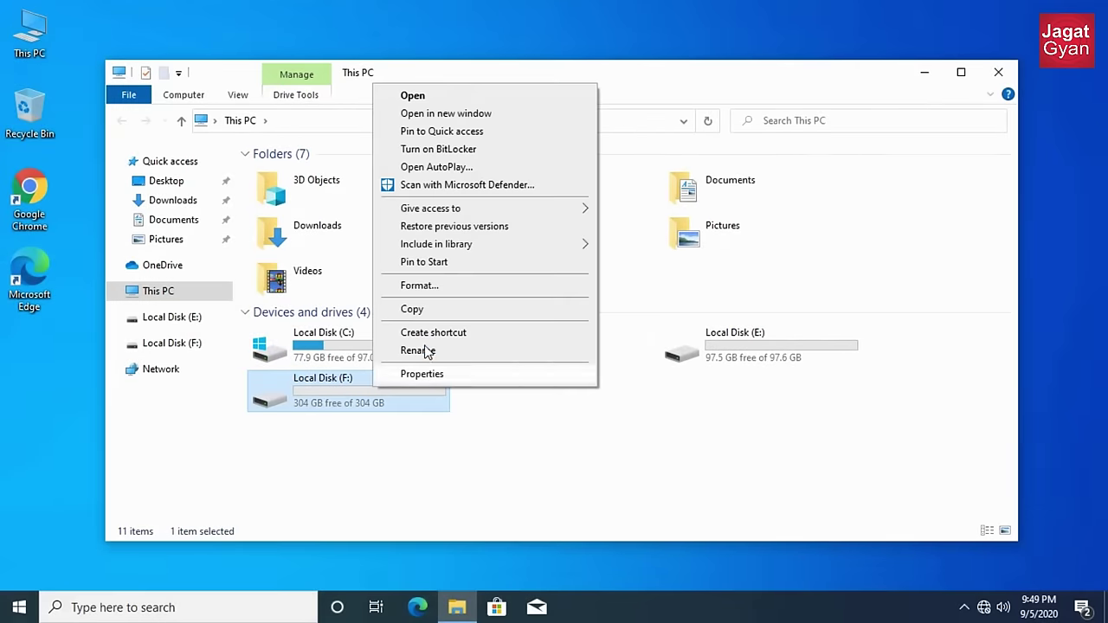
{"action": "left_click", "coordinate": [459, 98]}
{"action": "right_click", "coordinate": [387, 178]}
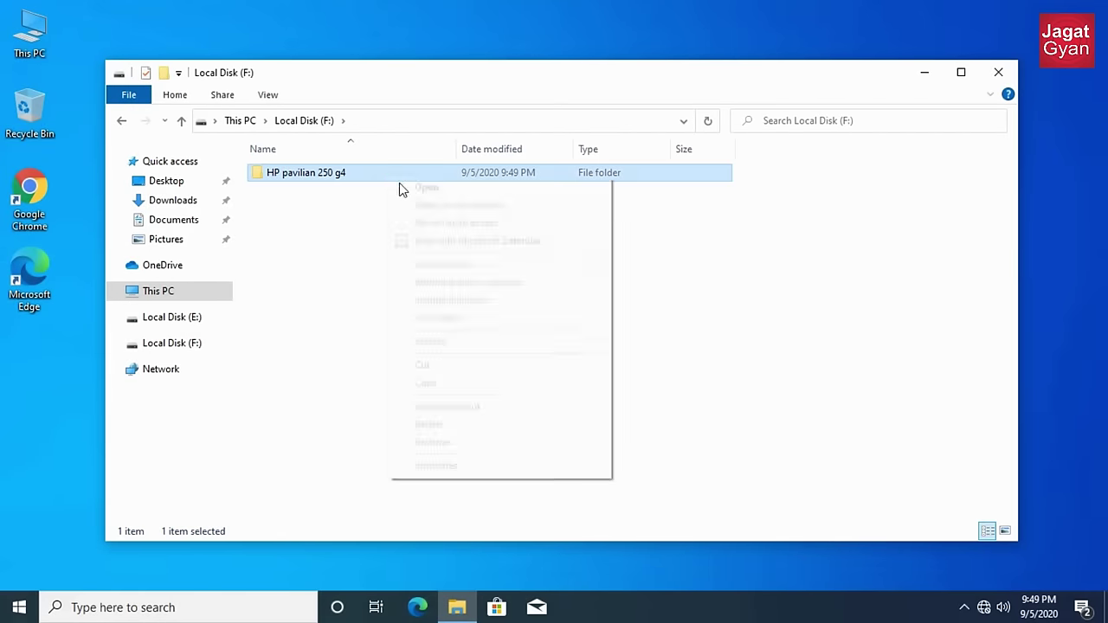
{"action": "left_click", "coordinate": [427, 188]}
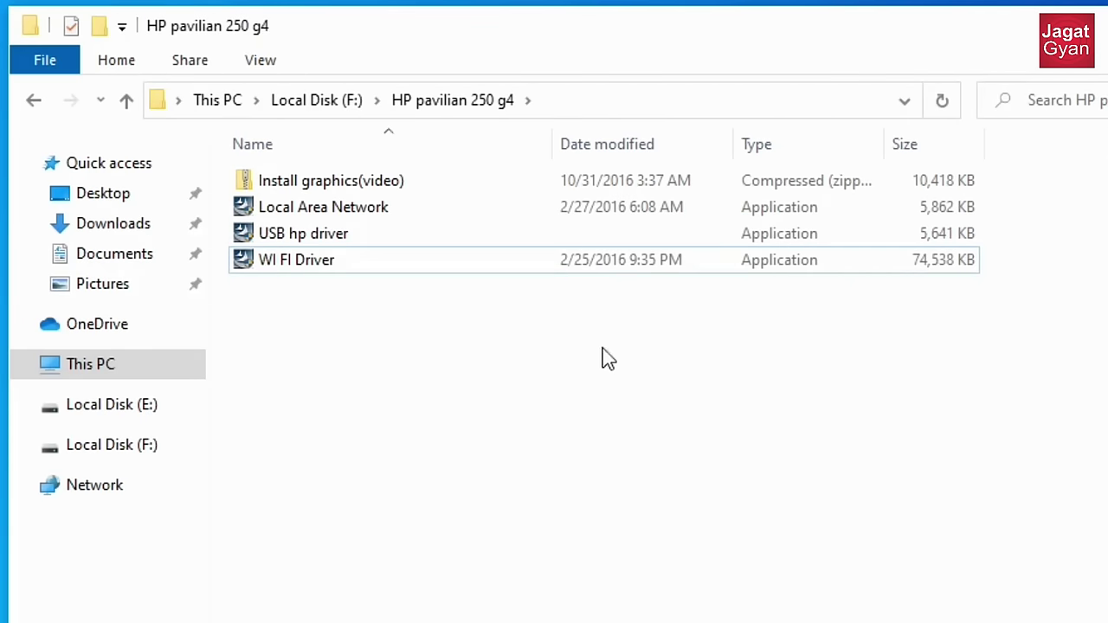
Run the WI FI Driver installer as administrator and allow it to make changes to the device.
{"action": "left_click", "coordinate": [465, 221]}
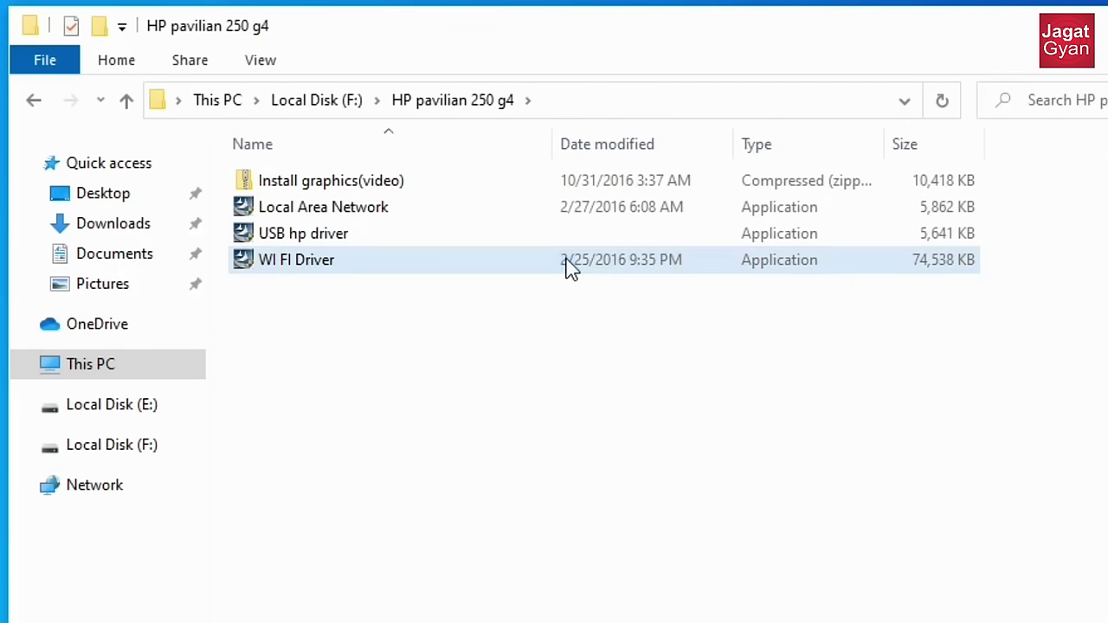
{"action": "left_click", "coordinate": [571, 266]}
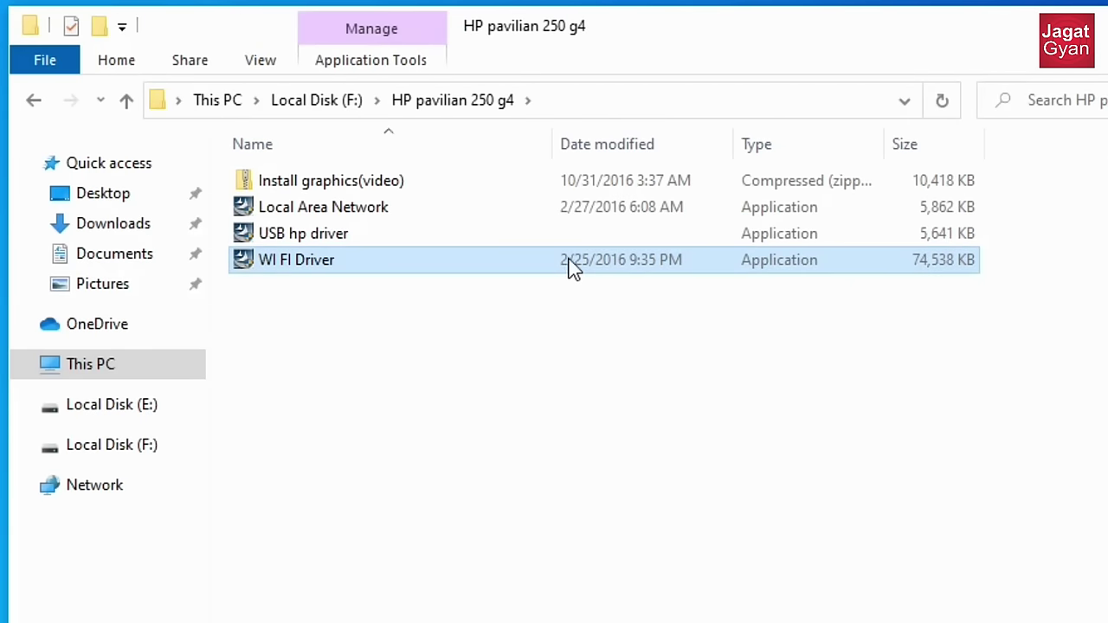
{"action": "right_click", "coordinate": [378, 274]}
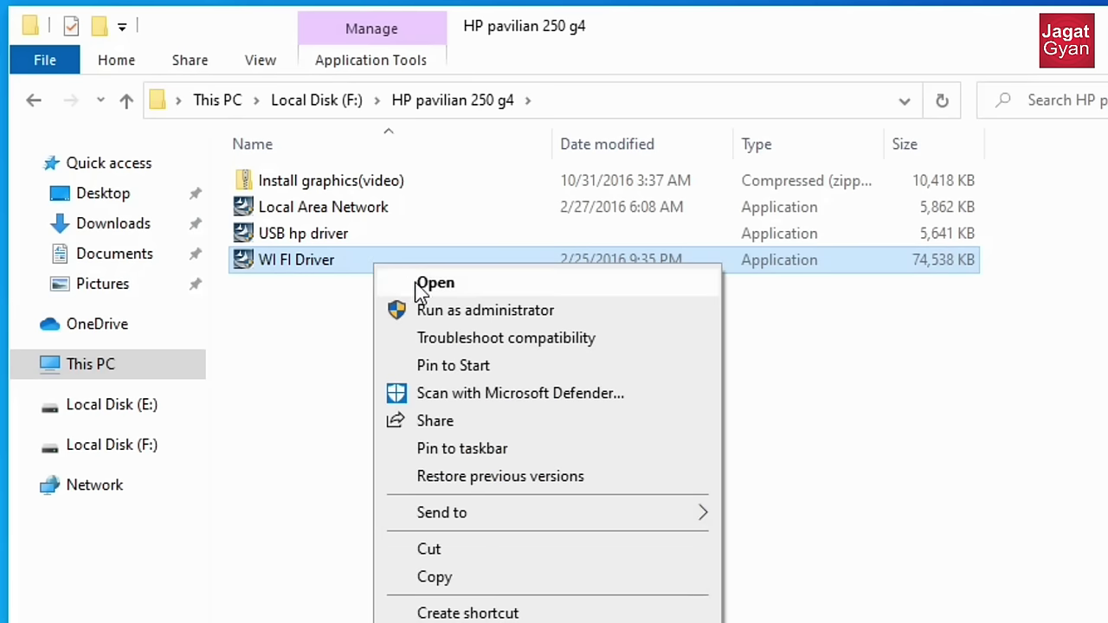
{"action": "left_click", "coordinate": [479, 310]}
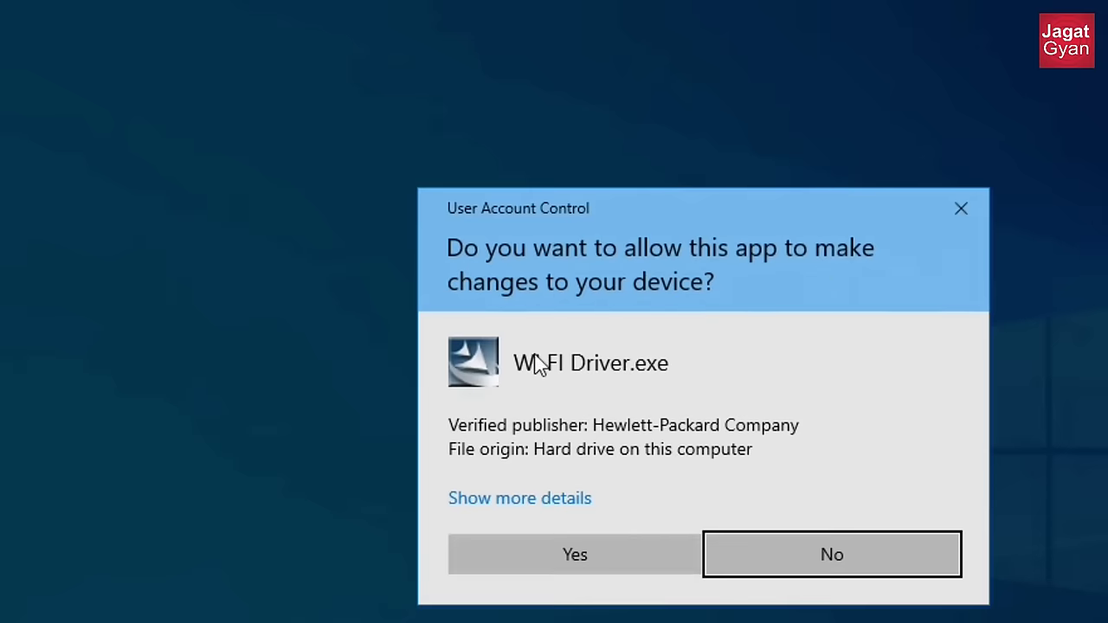
{"action": "left_click", "coordinate": [596, 562]}
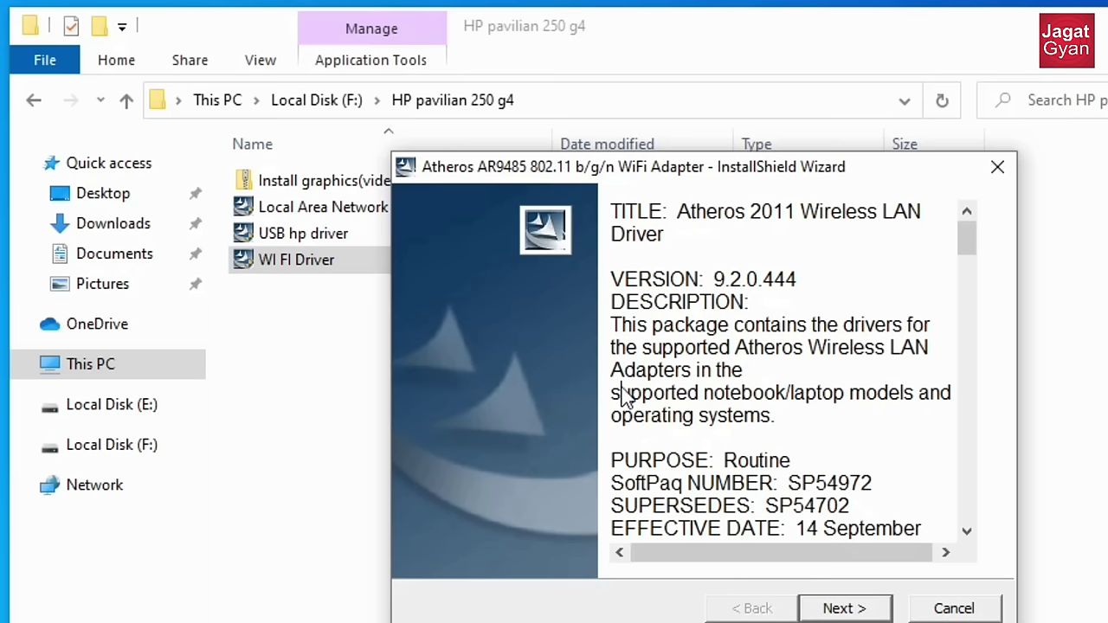
Accept the Wi-Fi driver's license terms and start extracting its files to c:\SWSetup\SP54972, then cancel the installation.
{"action": "left_click", "coordinate": [840, 608]}
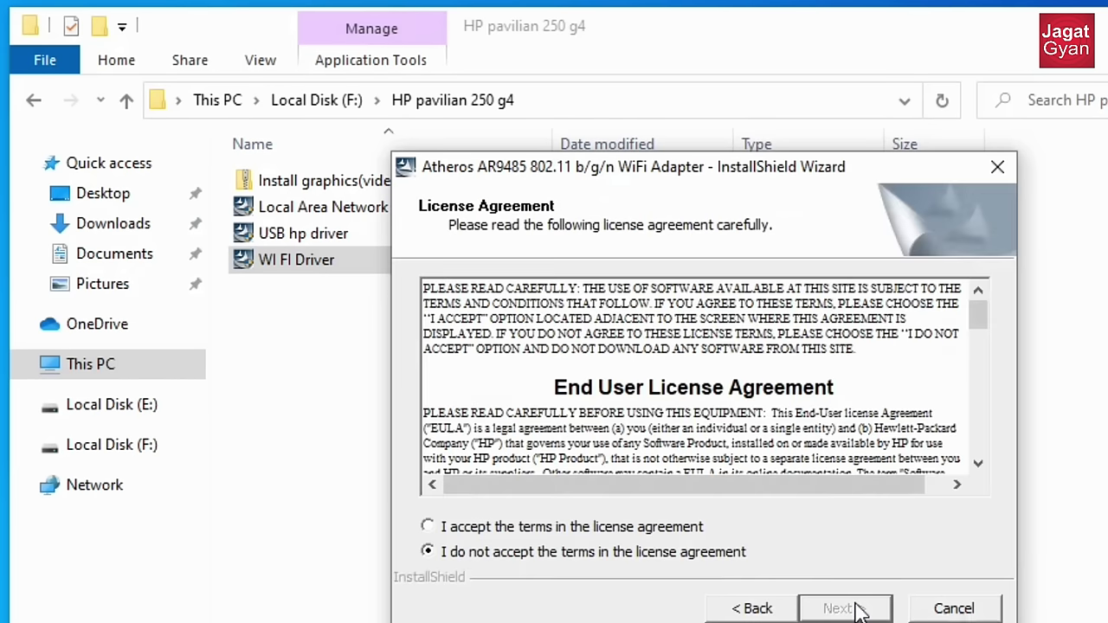
{"action": "left_click", "coordinate": [600, 528]}
{"action": "left_click", "coordinate": [844, 609]}
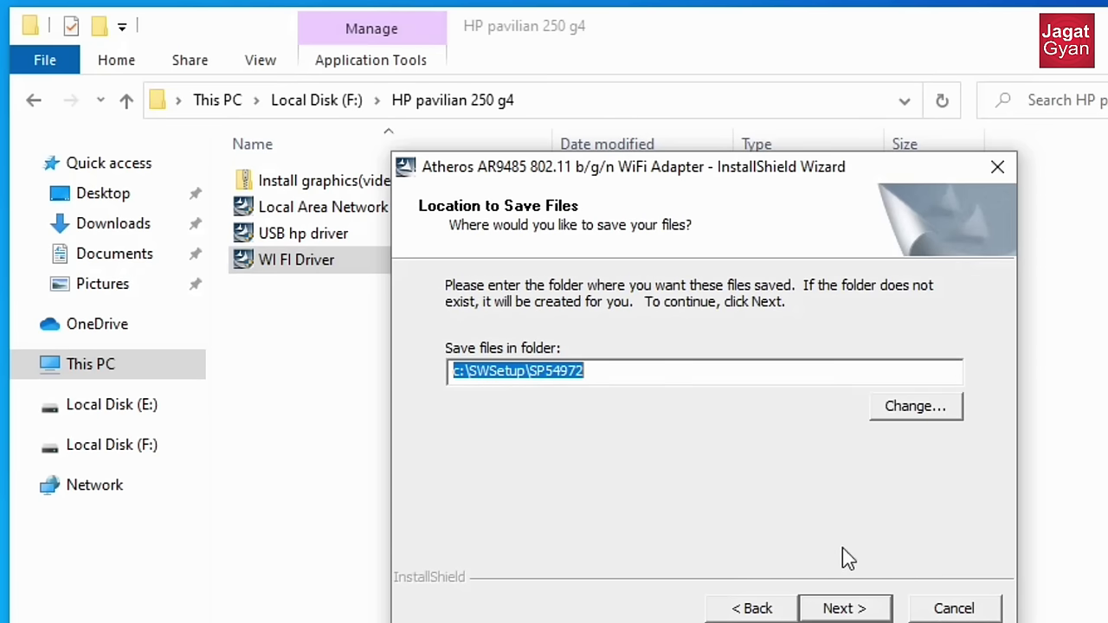
{"action": "left_click", "coordinate": [876, 614]}
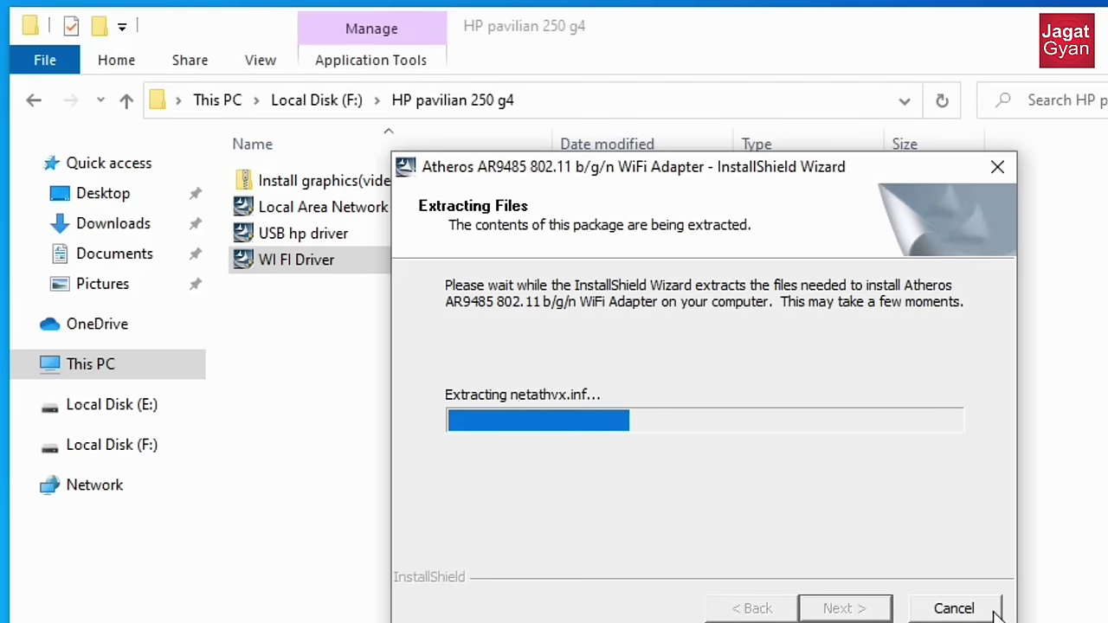
{"action": "left_click", "coordinate": [992, 608]}
{"action": "left_click", "coordinate": [708, 453]}
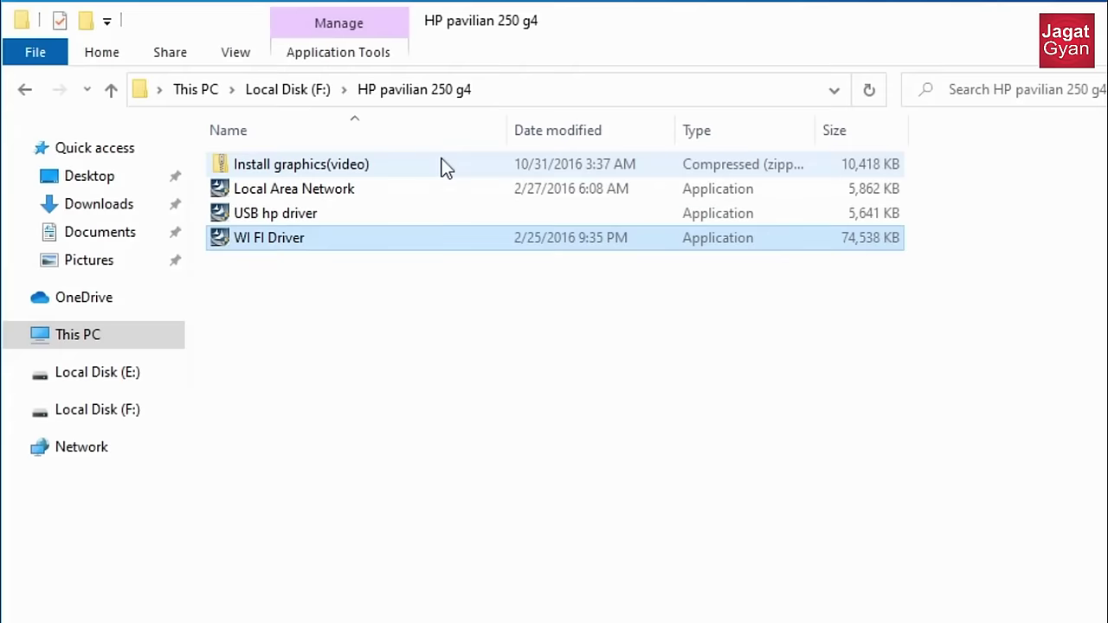
Extract the "Install graphics(video)" archive to F:\HP pavilian 250 g4\Install graphics(video), with showing extracted files when complete turned off.
{"action": "left_click", "coordinate": [342, 166]}
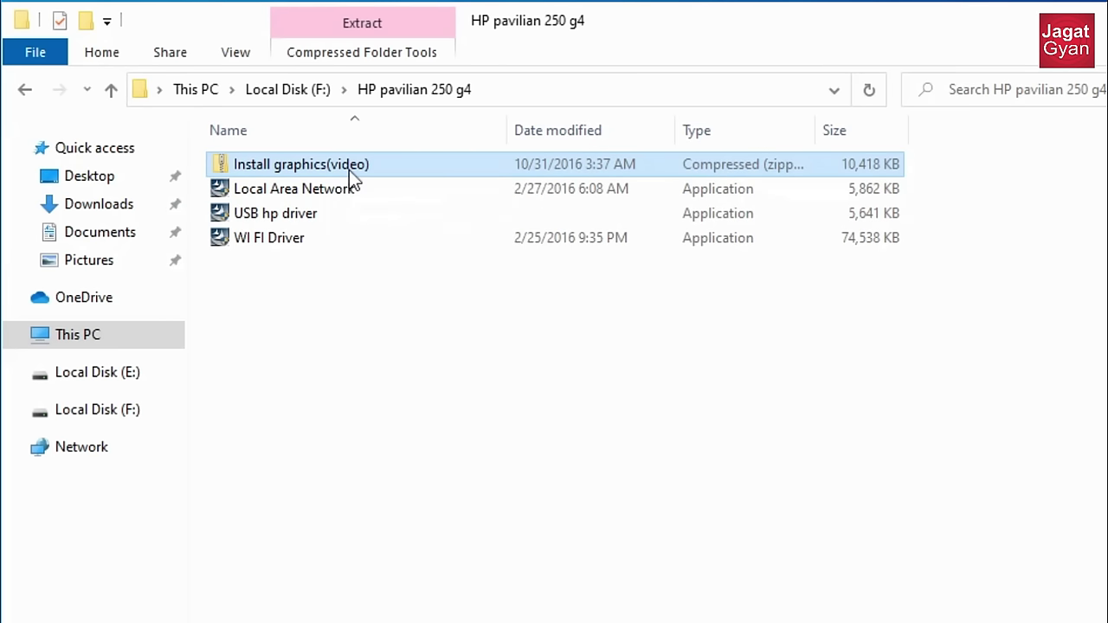
{"action": "right_click", "coordinate": [350, 170]}
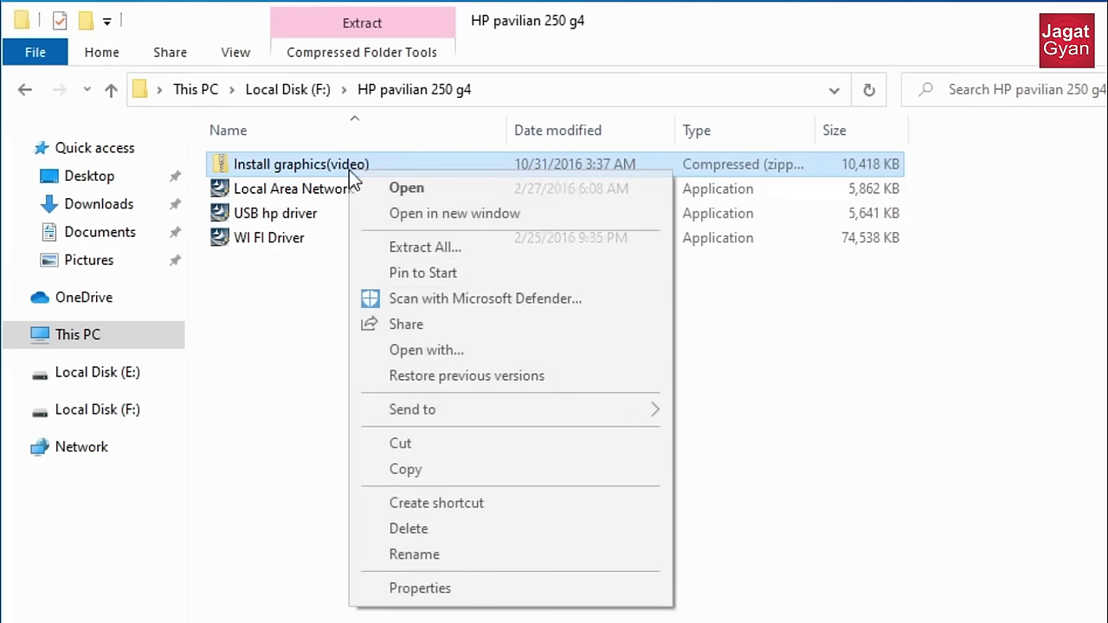
{"action": "left_click", "coordinate": [471, 250]}
{"action": "left_click", "coordinate": [419, 305]}
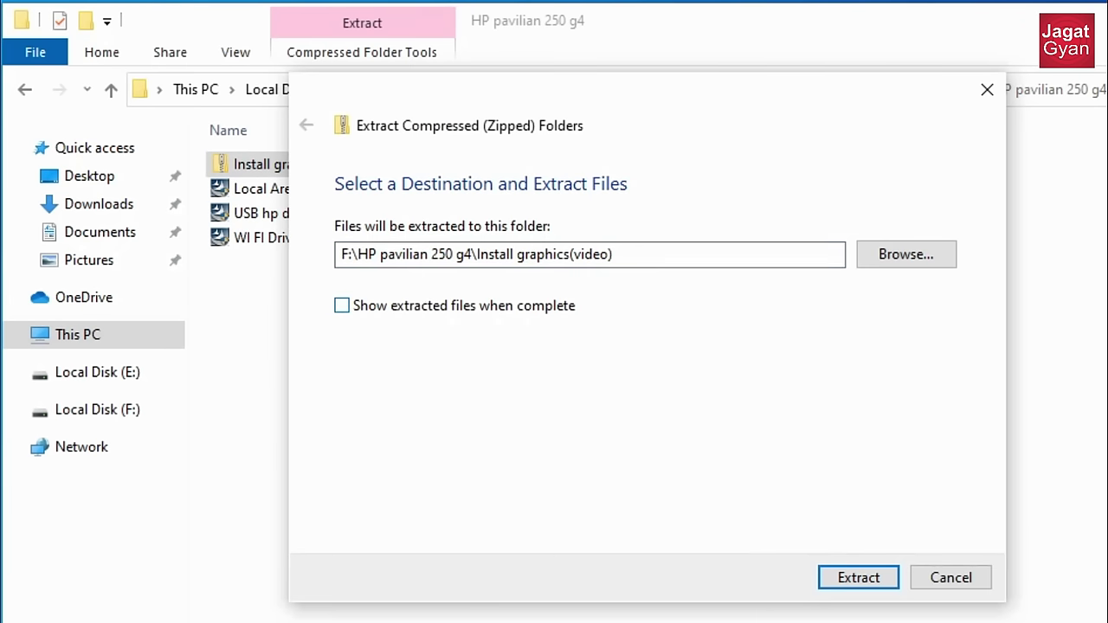
{"action": "left_click", "coordinate": [858, 577]}
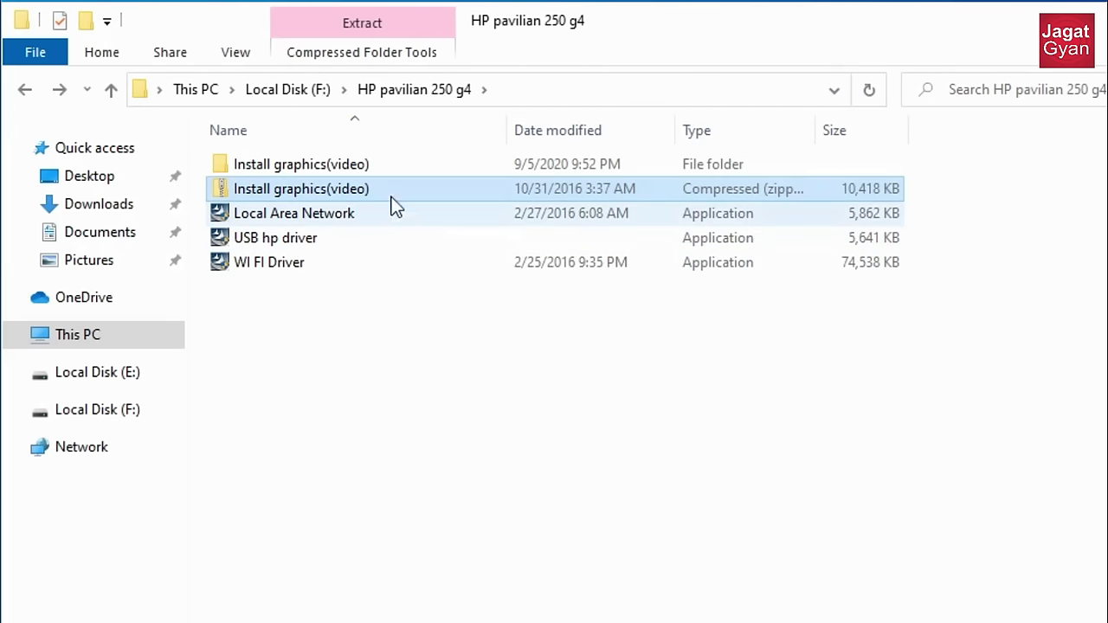
Open the extracted "Install graphics(video)" folder and its "Install_Win7_7100_06202016" subfolder, and select the setup application.
{"action": "double_click", "coordinate": [389, 164]}
{"action": "double_click", "coordinate": [390, 164]}
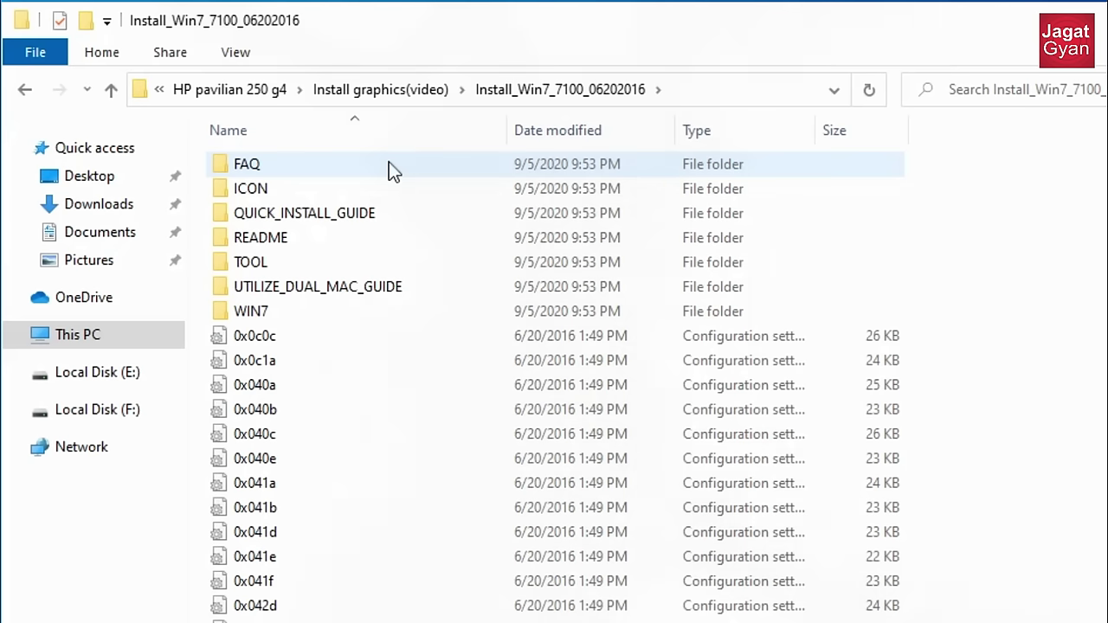
{"action": "left_click", "coordinate": [389, 164]}
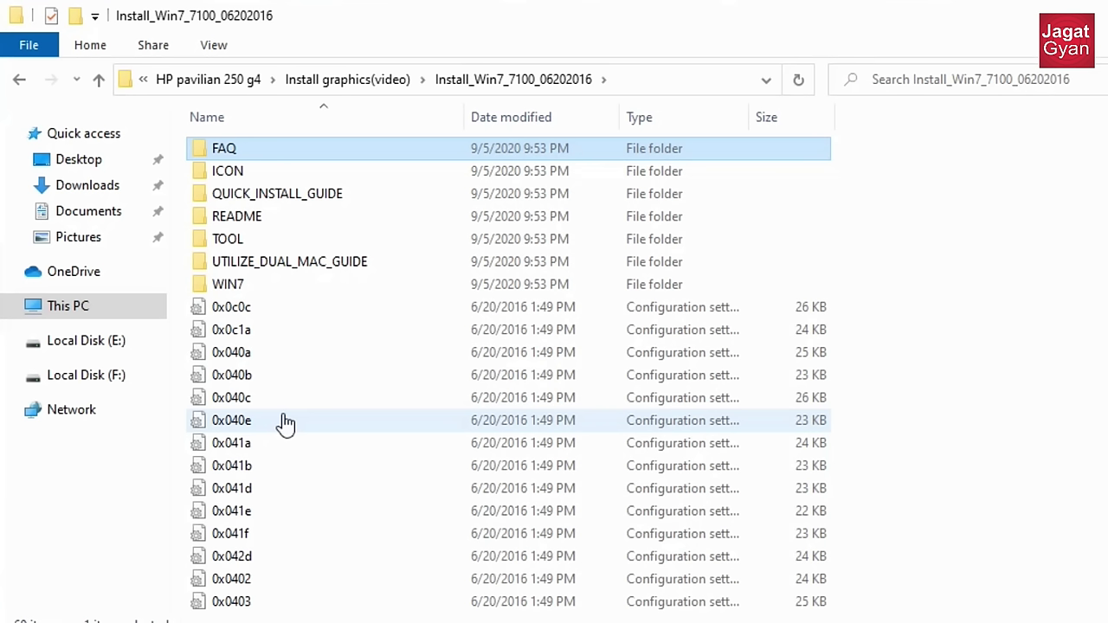
{"action": "scroll", "coordinate": [555, 372], "scroll_direction": "down", "scroll_amount": 12}
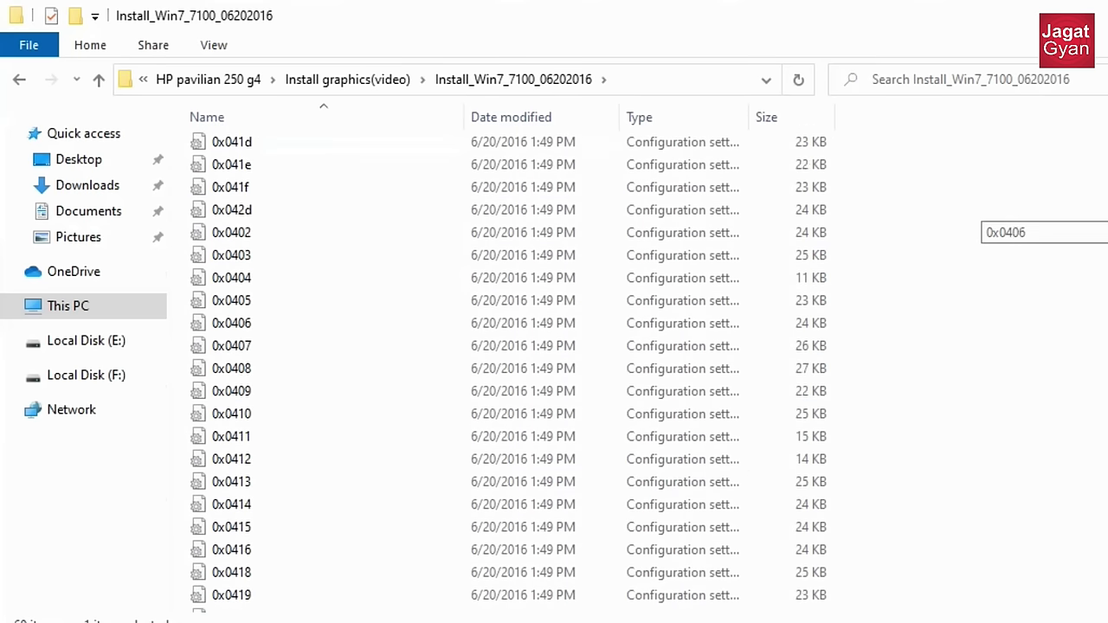
{"action": "scroll", "coordinate": [554, 373], "scroll_direction": "down", "scroll_amount": 1}
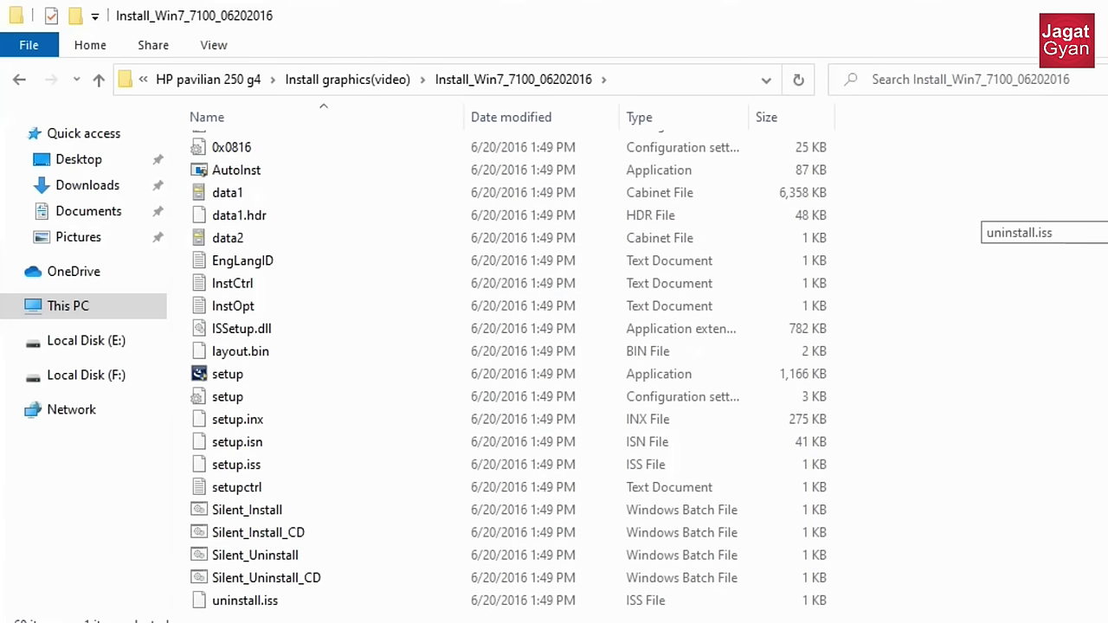
{"action": "left_click", "coordinate": [708, 381]}
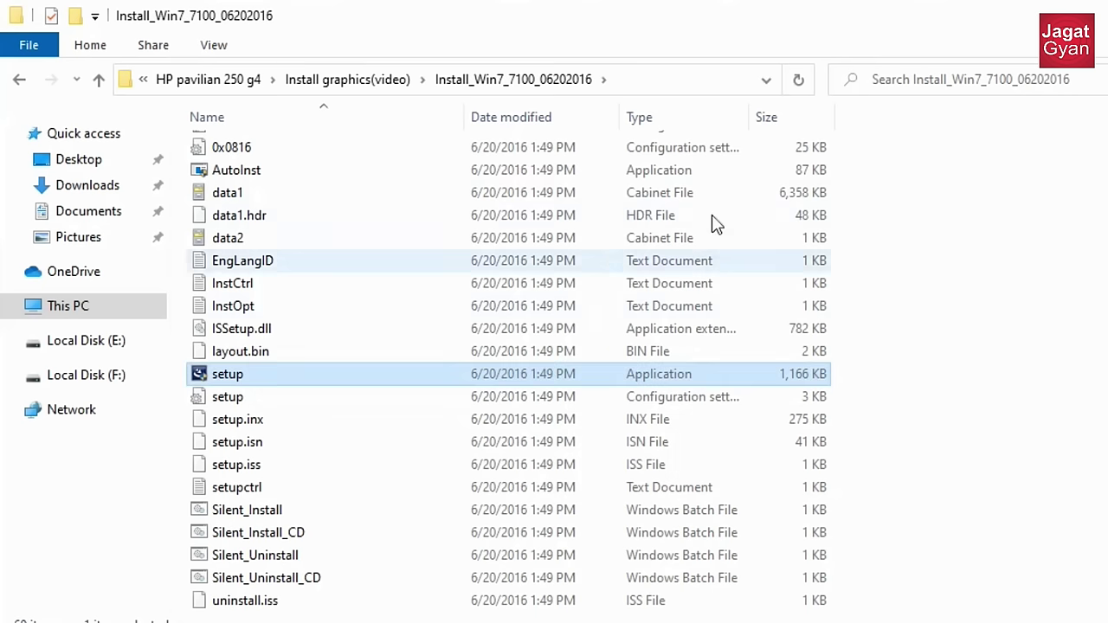
Run the setup application as administrator and allow it to make changes to the device.
{"action": "left_click", "coordinate": [275, 384]}
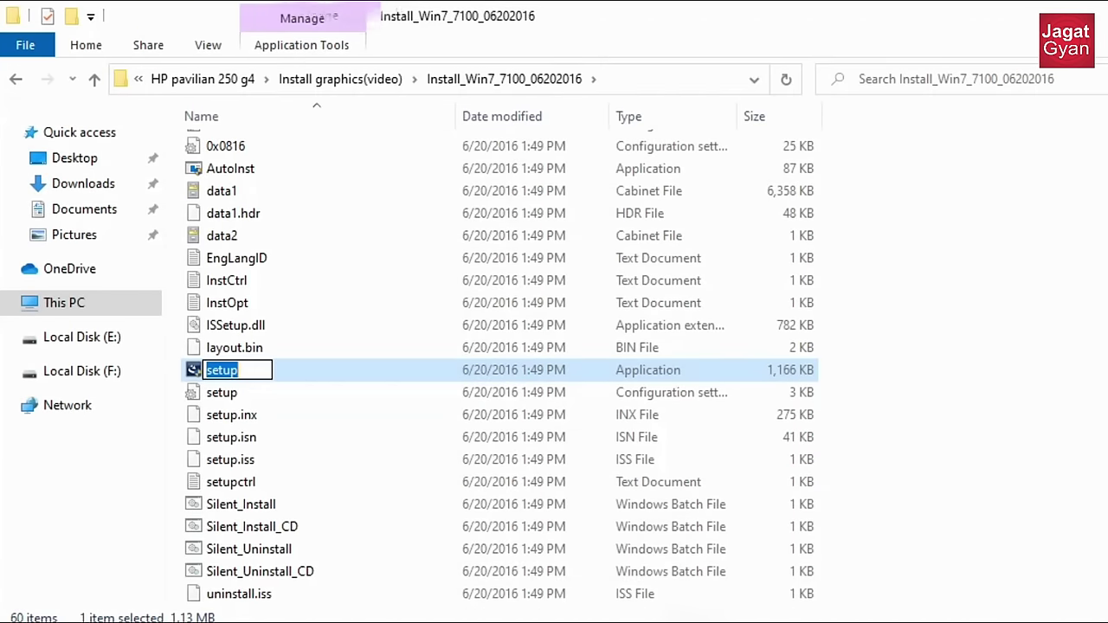
{"action": "left_click", "coordinate": [317, 379]}
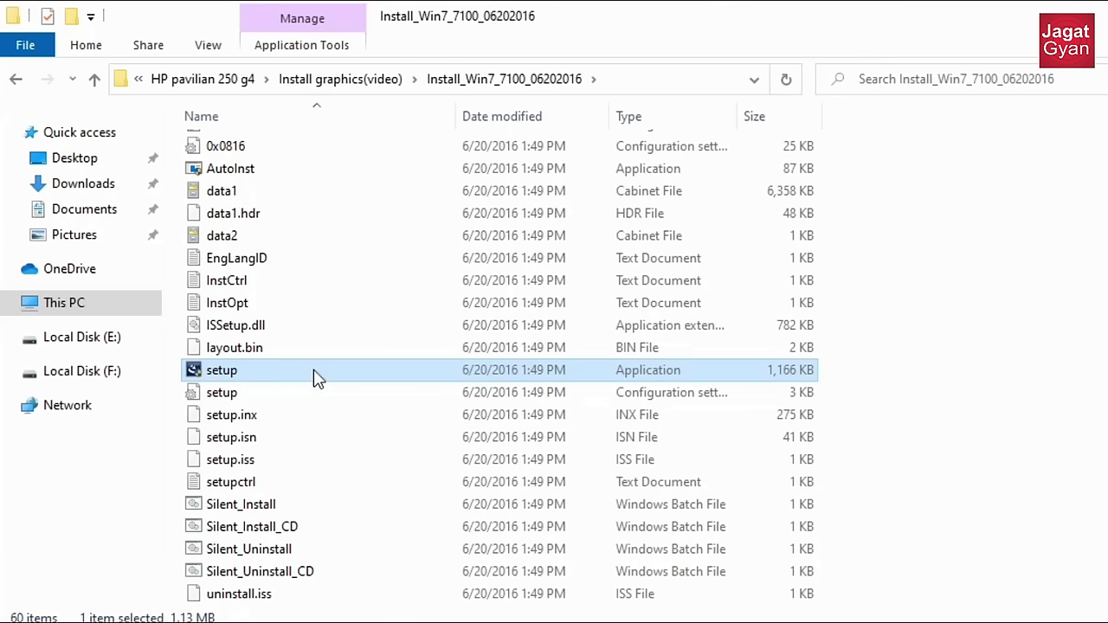
{"action": "right_click", "coordinate": [317, 379]}
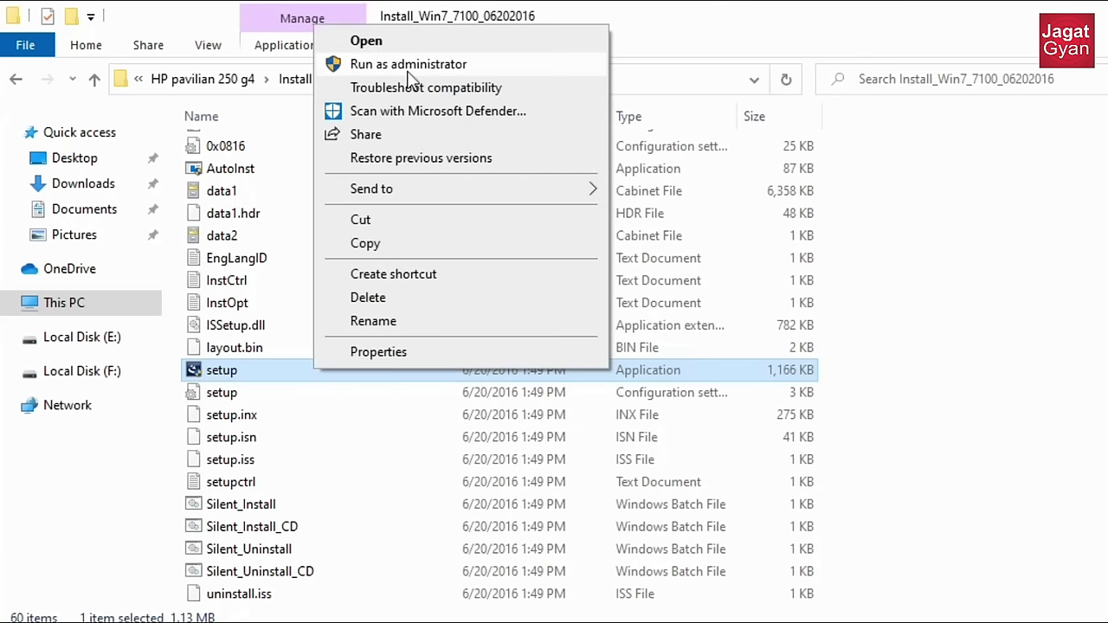
{"action": "left_click", "coordinate": [408, 66]}
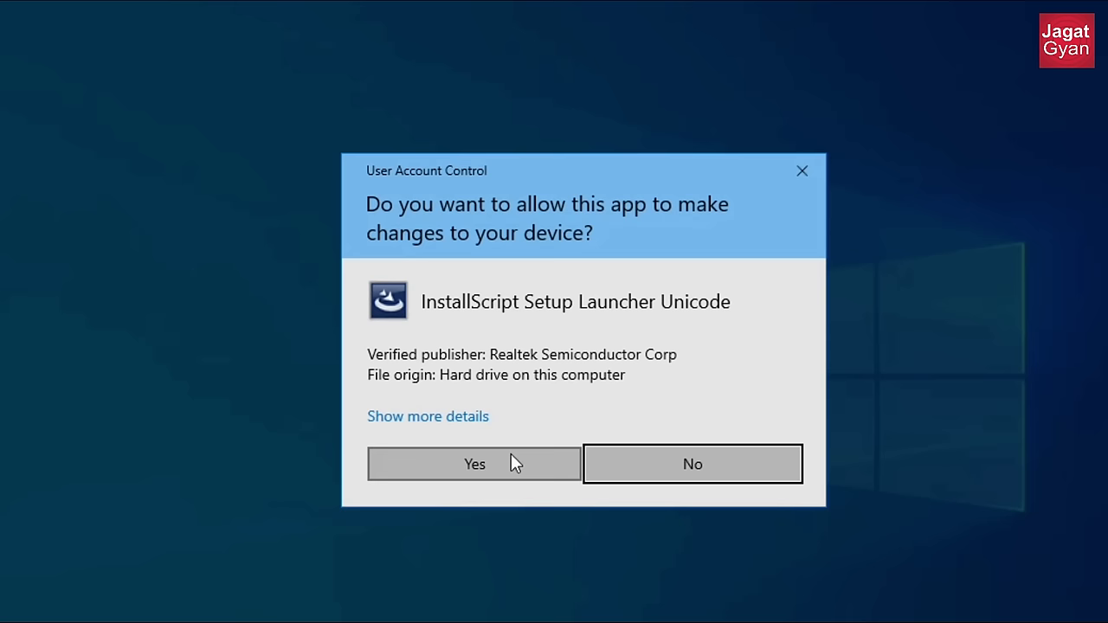
{"action": "left_click", "coordinate": [511, 459]}
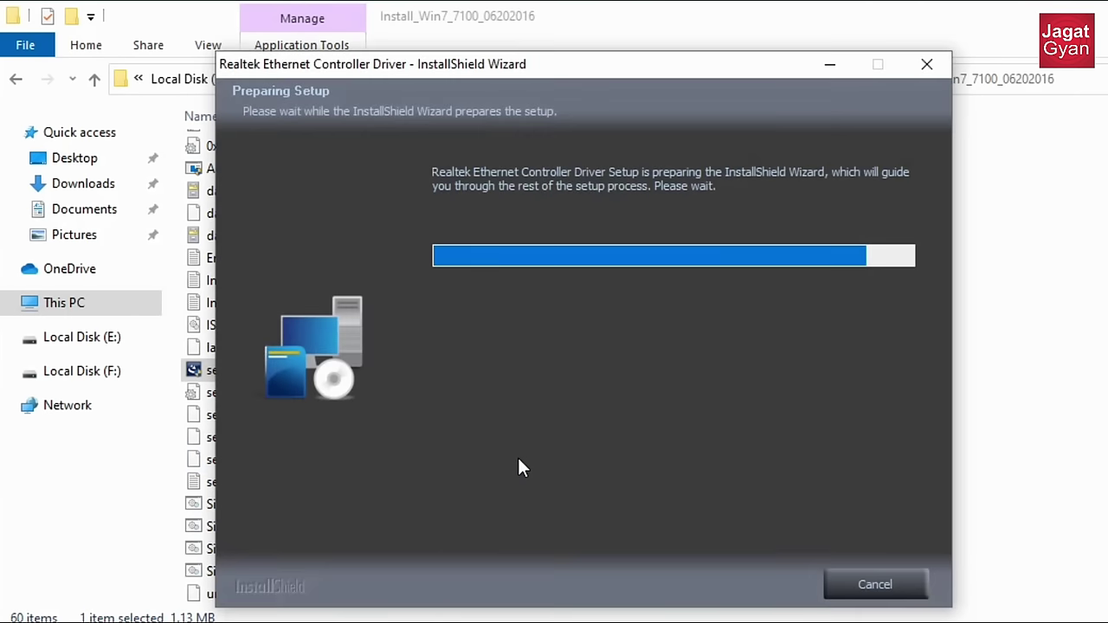